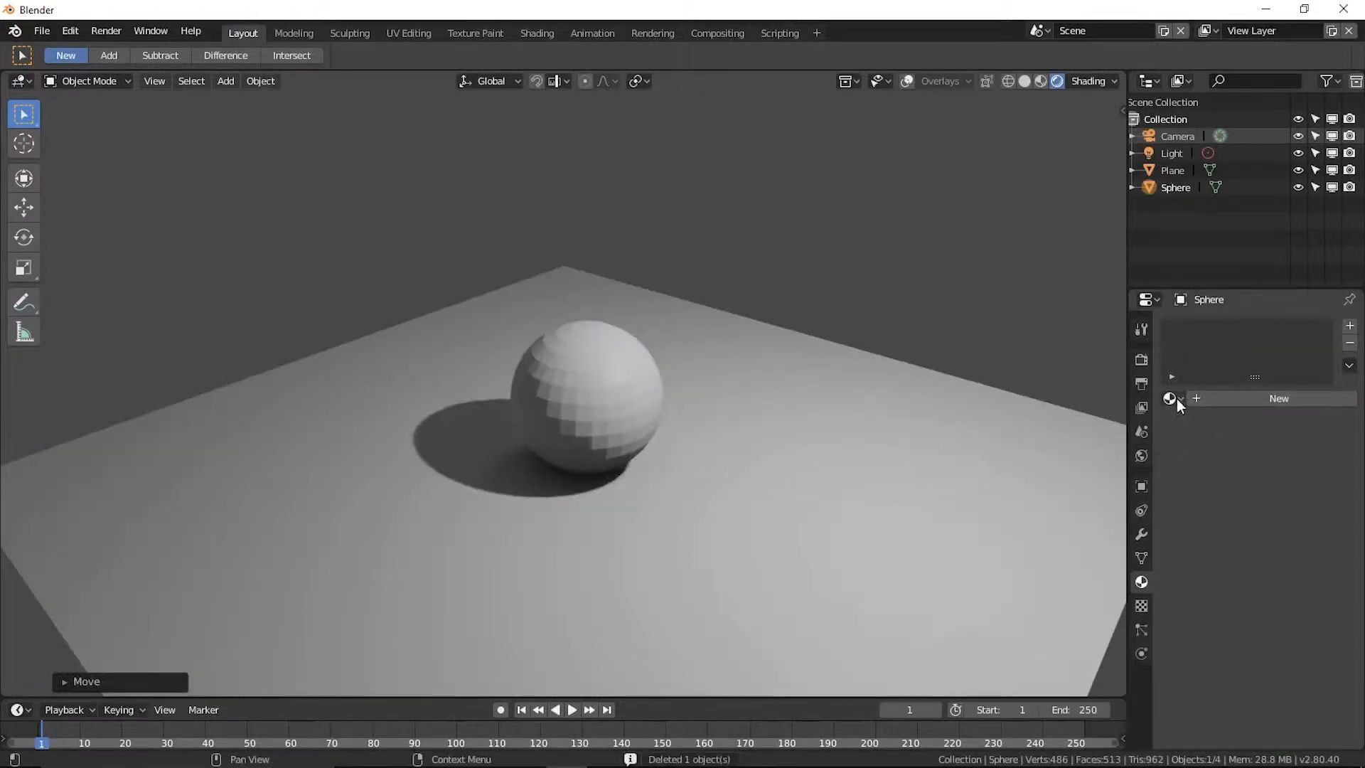
Assign the existing Material to the sphere and change its base color to brown.
left_click(1171, 398)
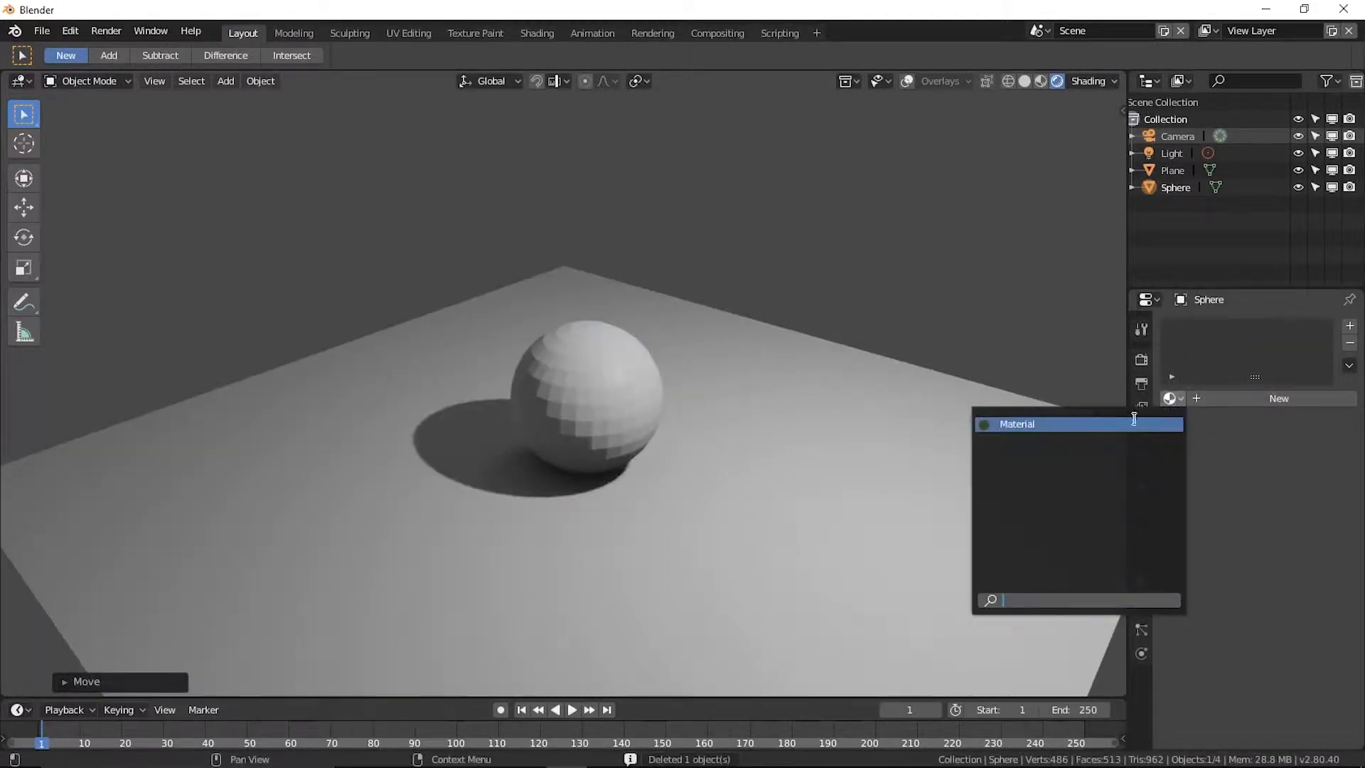
left_click(1136, 423)
left_click(1290, 573)
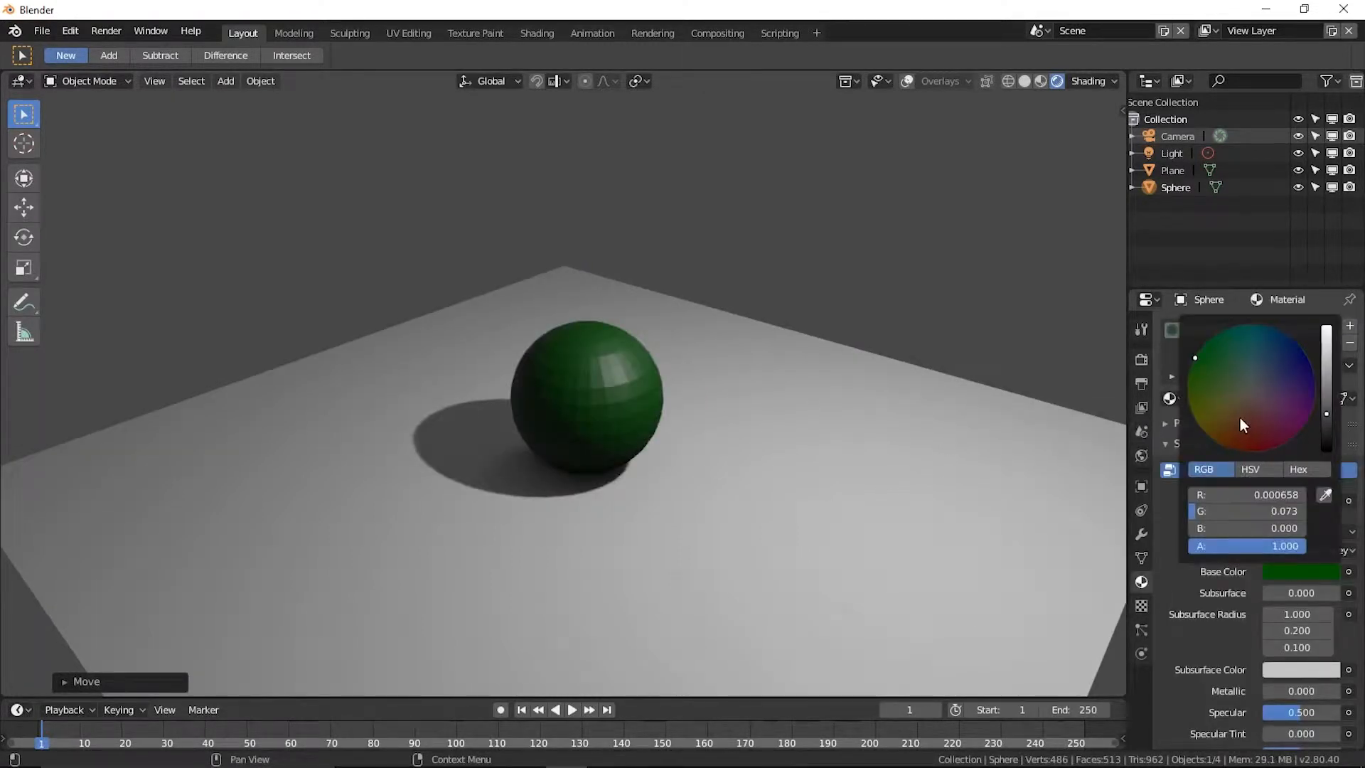
left_click(1246, 452)
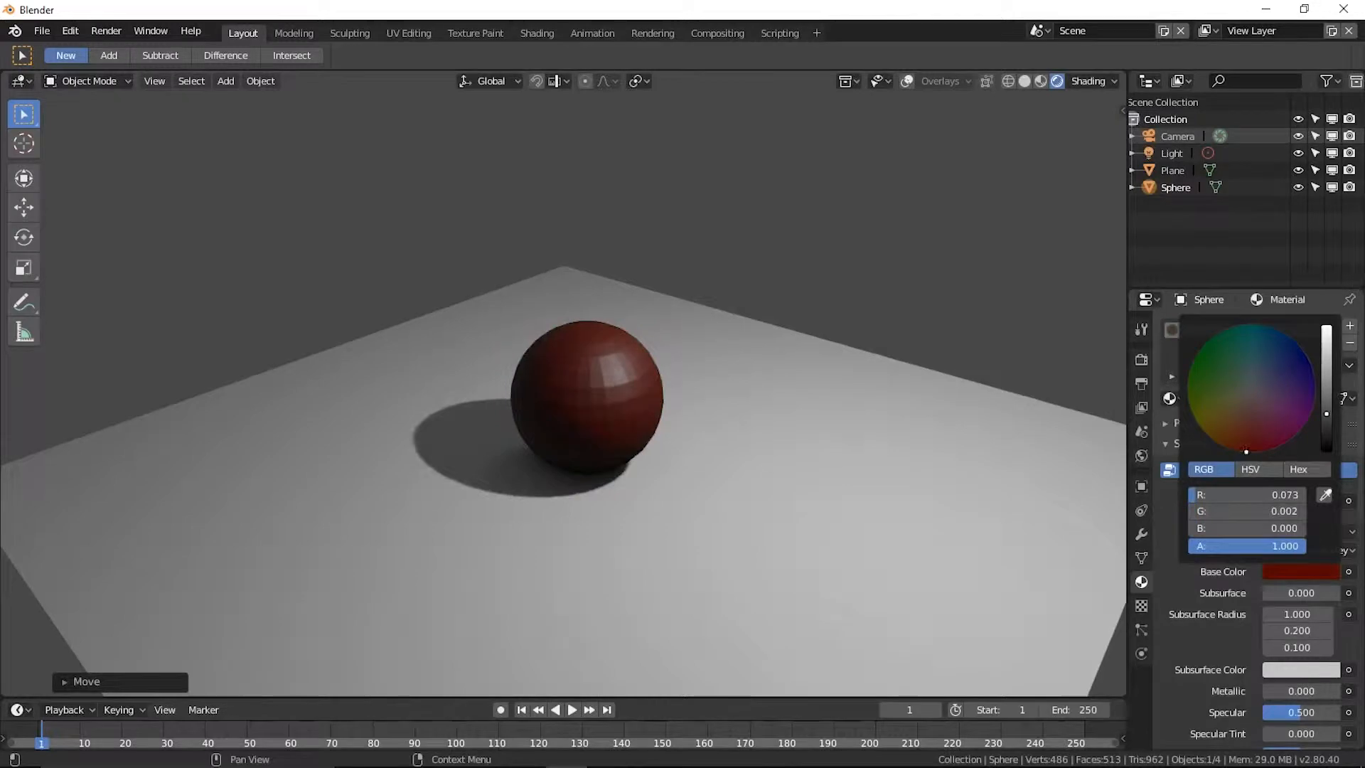
left_click(1227, 410)
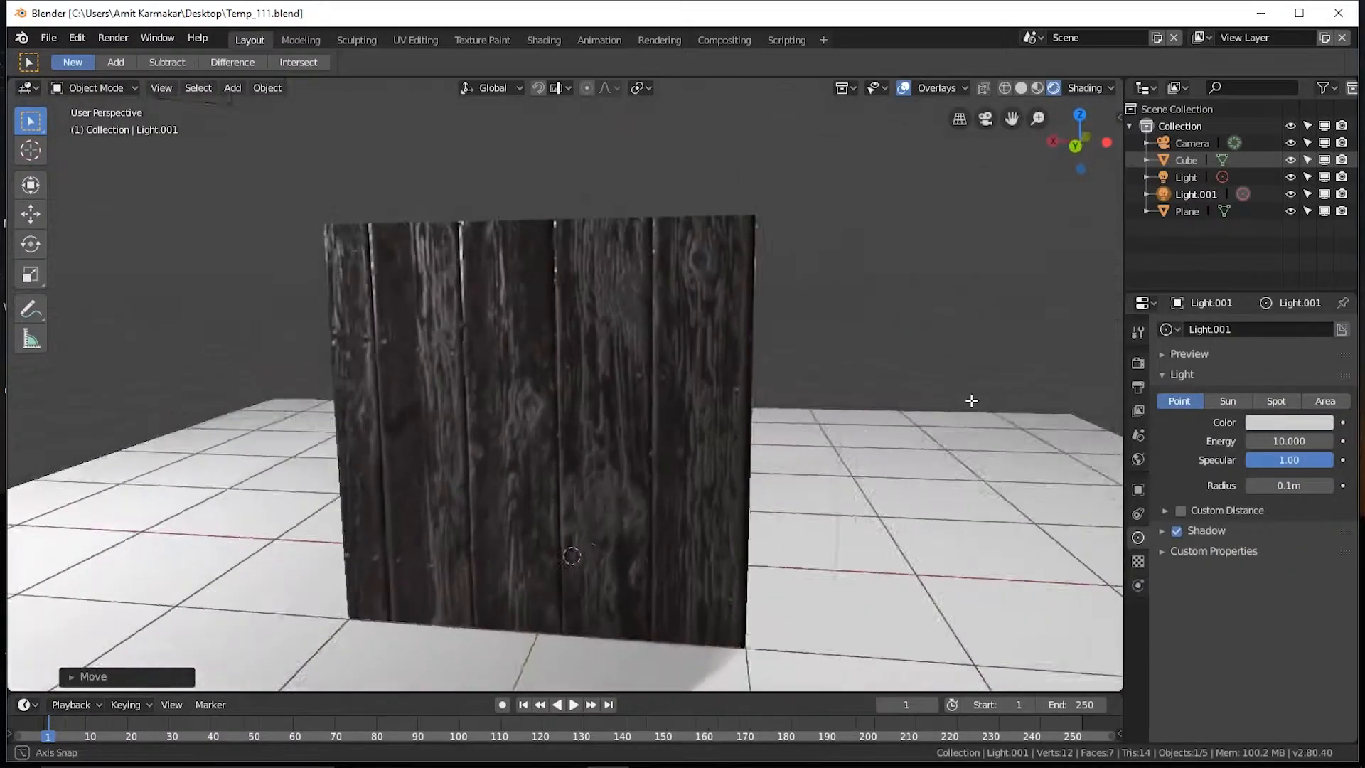
middle_click_drag(498, 426, 186, 366)
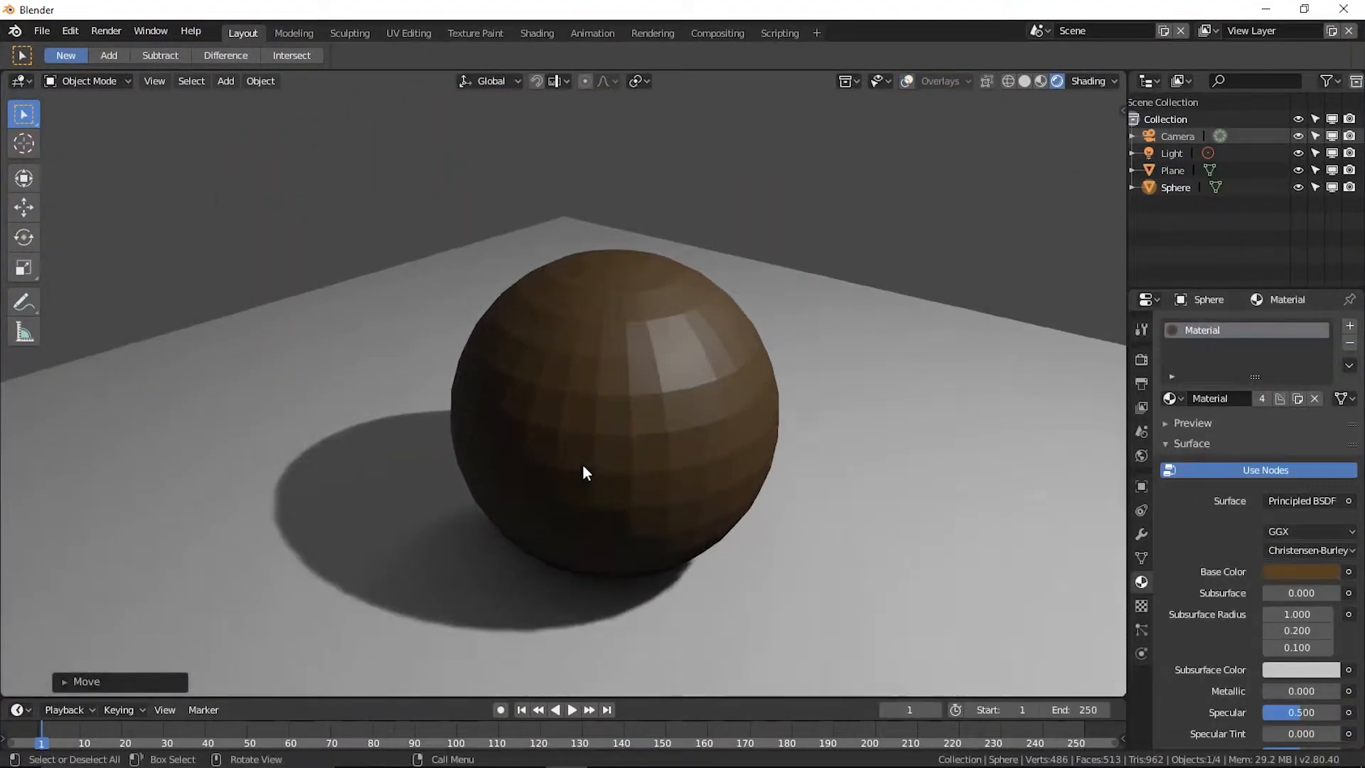
middle_click_drag(585, 472, 547, 478)
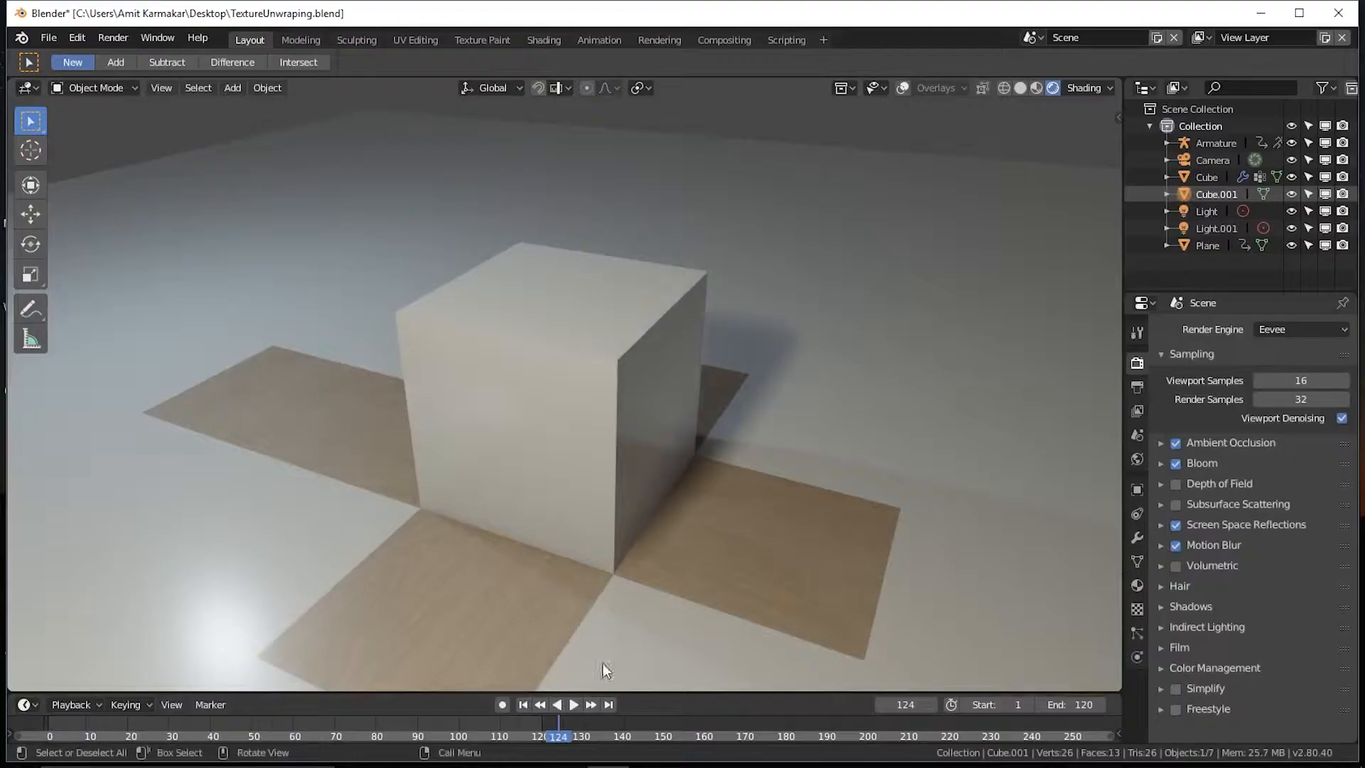
left_click_drag(551, 721, 34, 724)
middle_click_drag(567, 459, 608, 444)
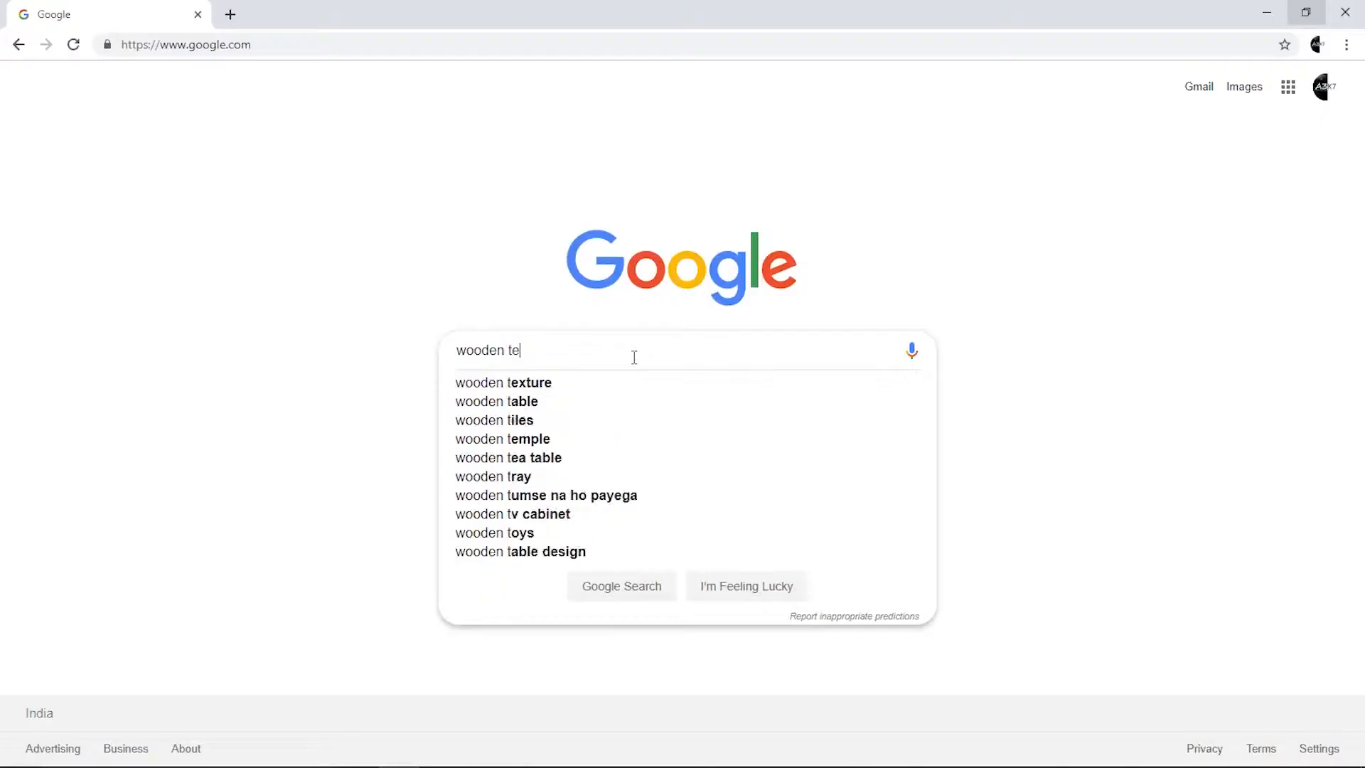
In the browser, search Google for "wooden texture seamless" and show the high-resolution image results.
type("xtuer ")
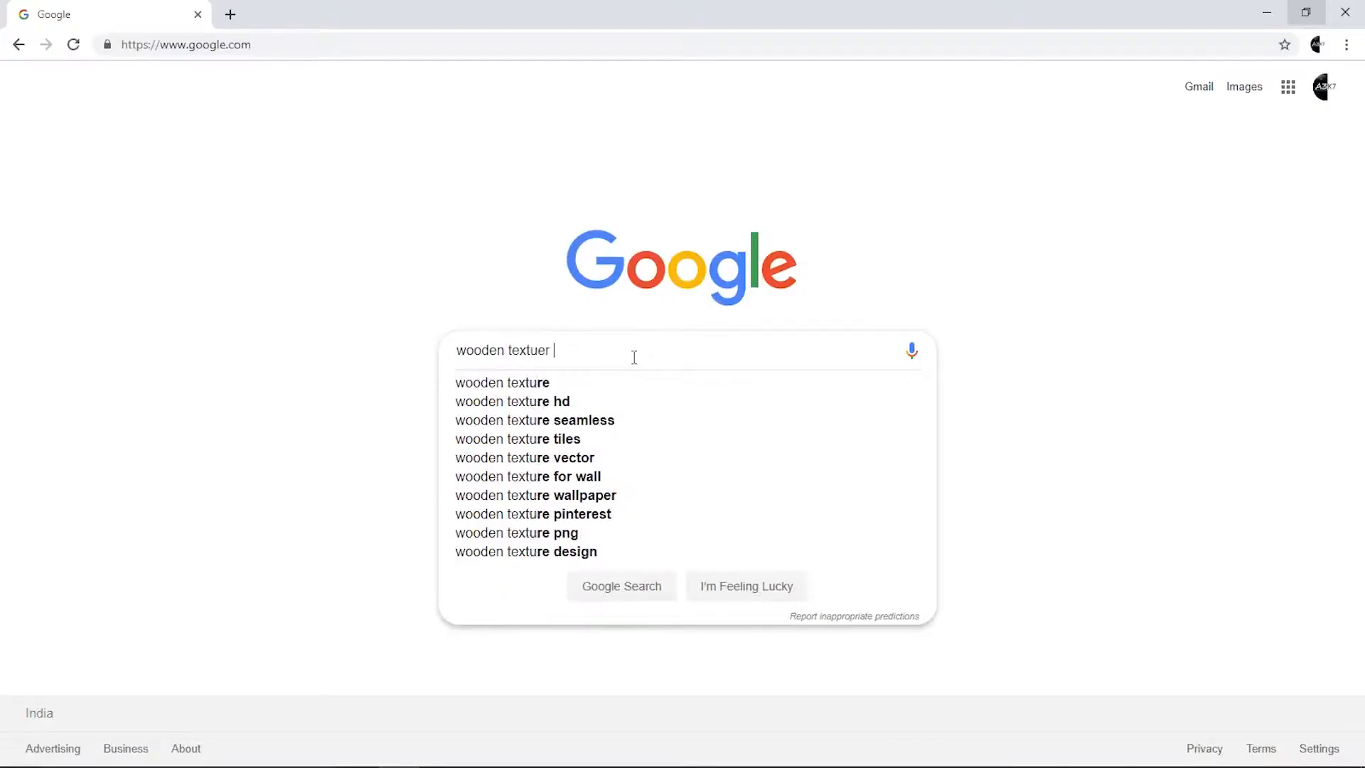
type("seam")
key("Down")
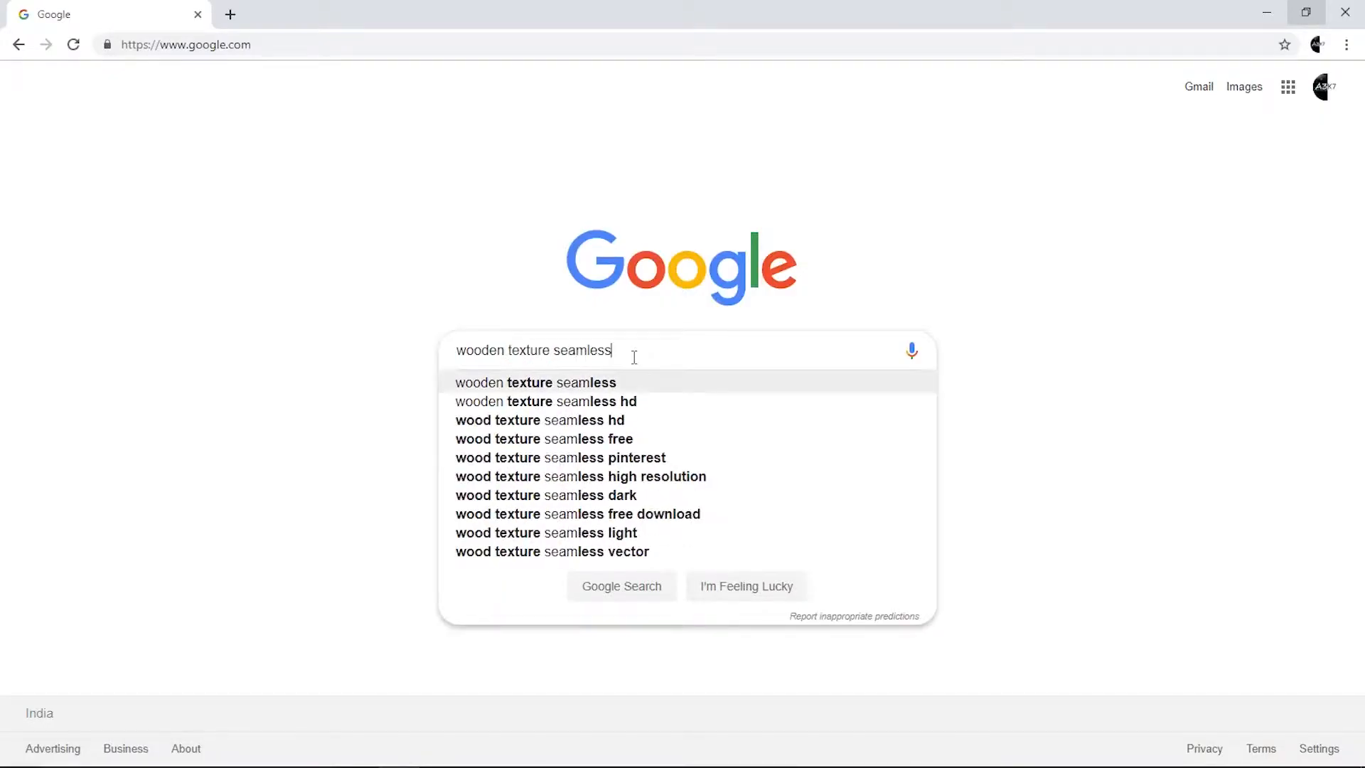
key("Return")
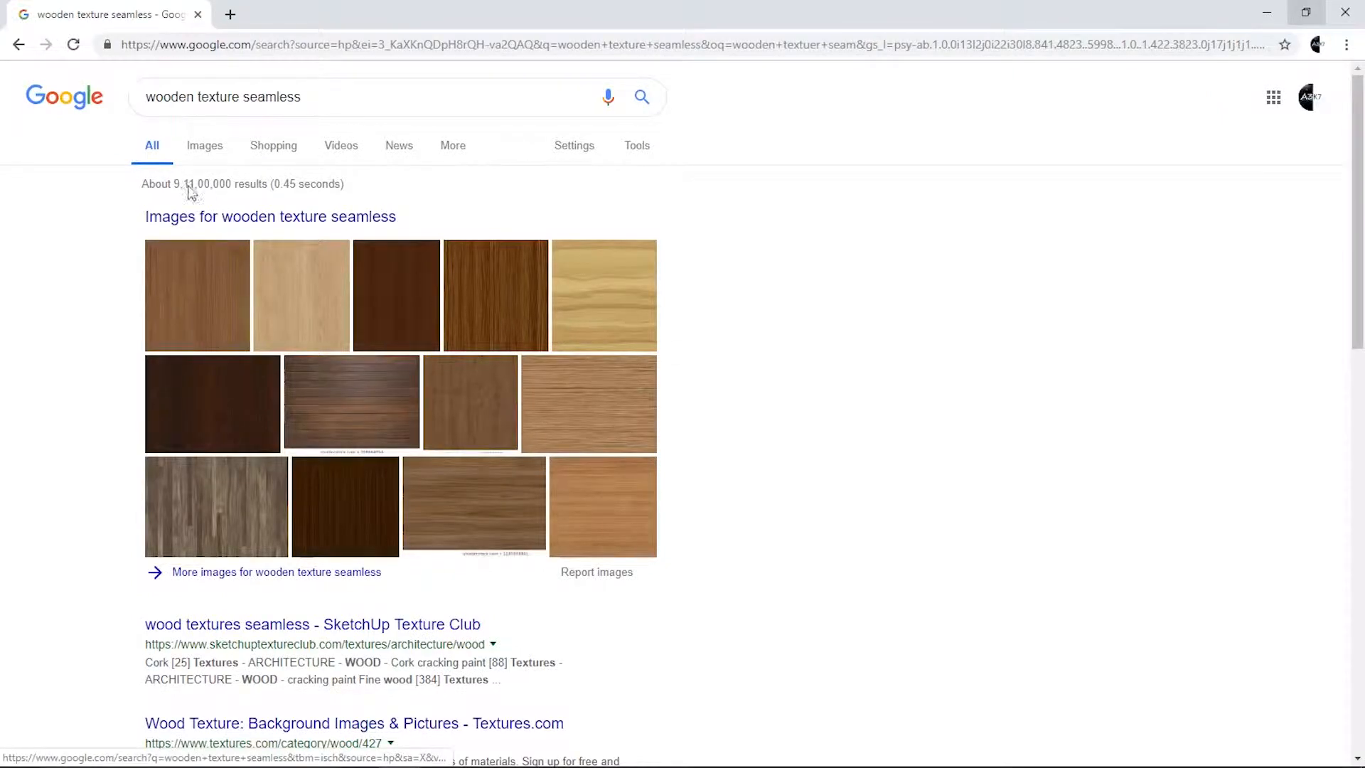
left_click(210, 146)
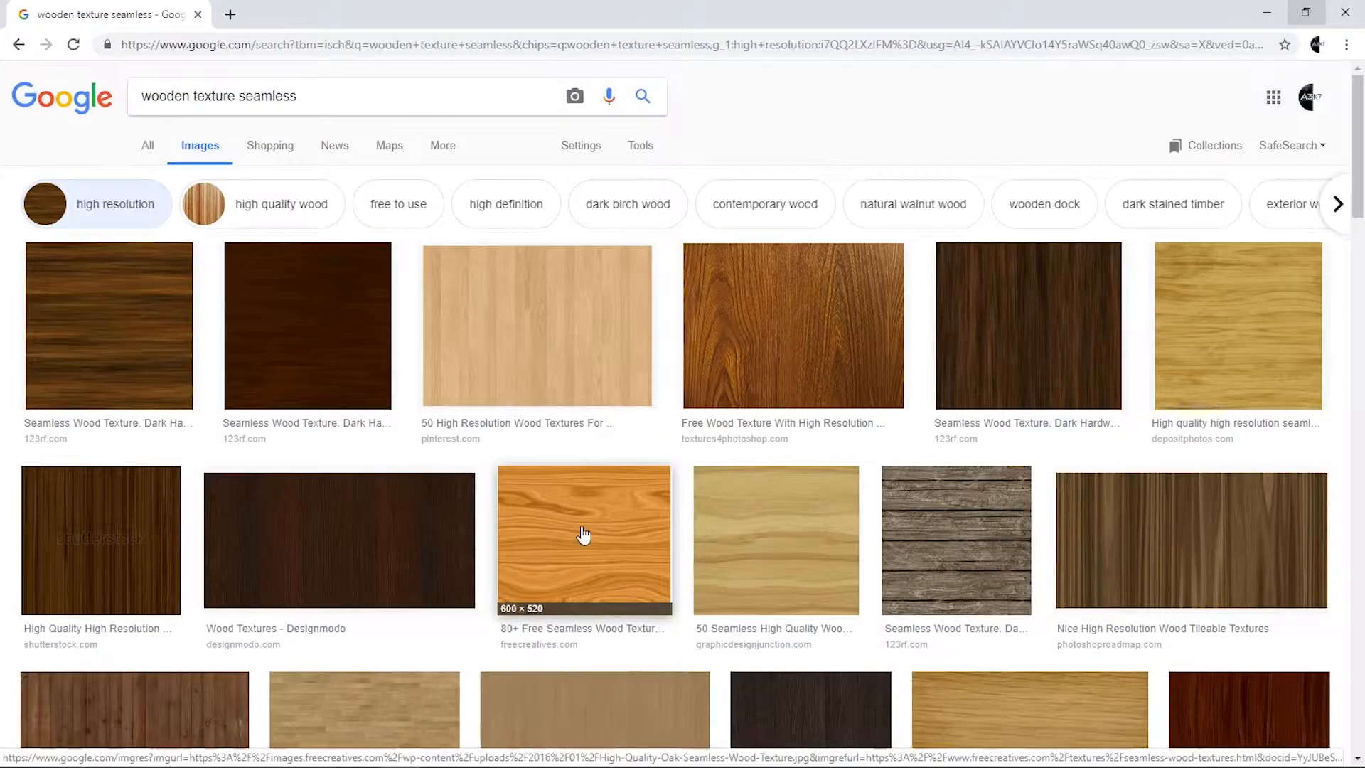
Open the orange oak seamless texture from freecreatives.com and save the image as WoodenTexture.jpg in the Pictures folder.
left_click(583, 534)
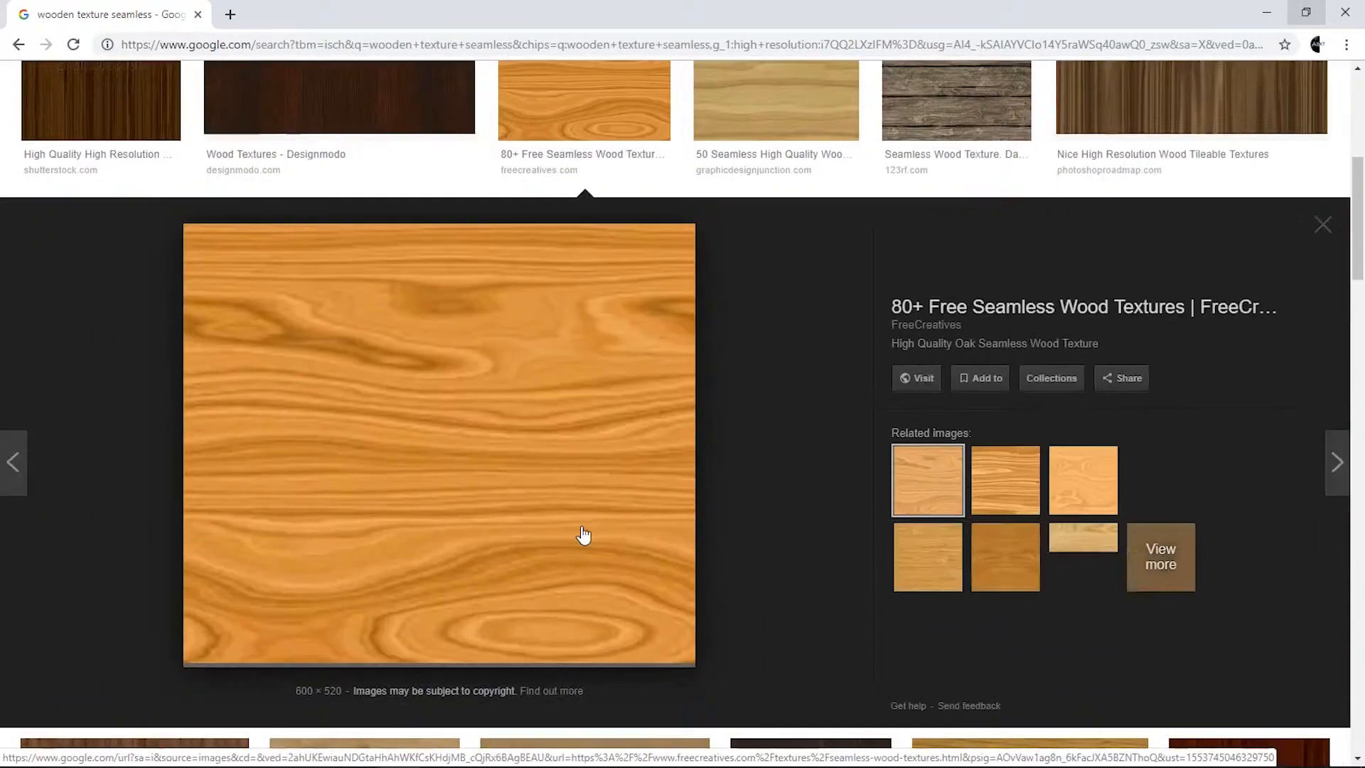
right_click(518, 413)
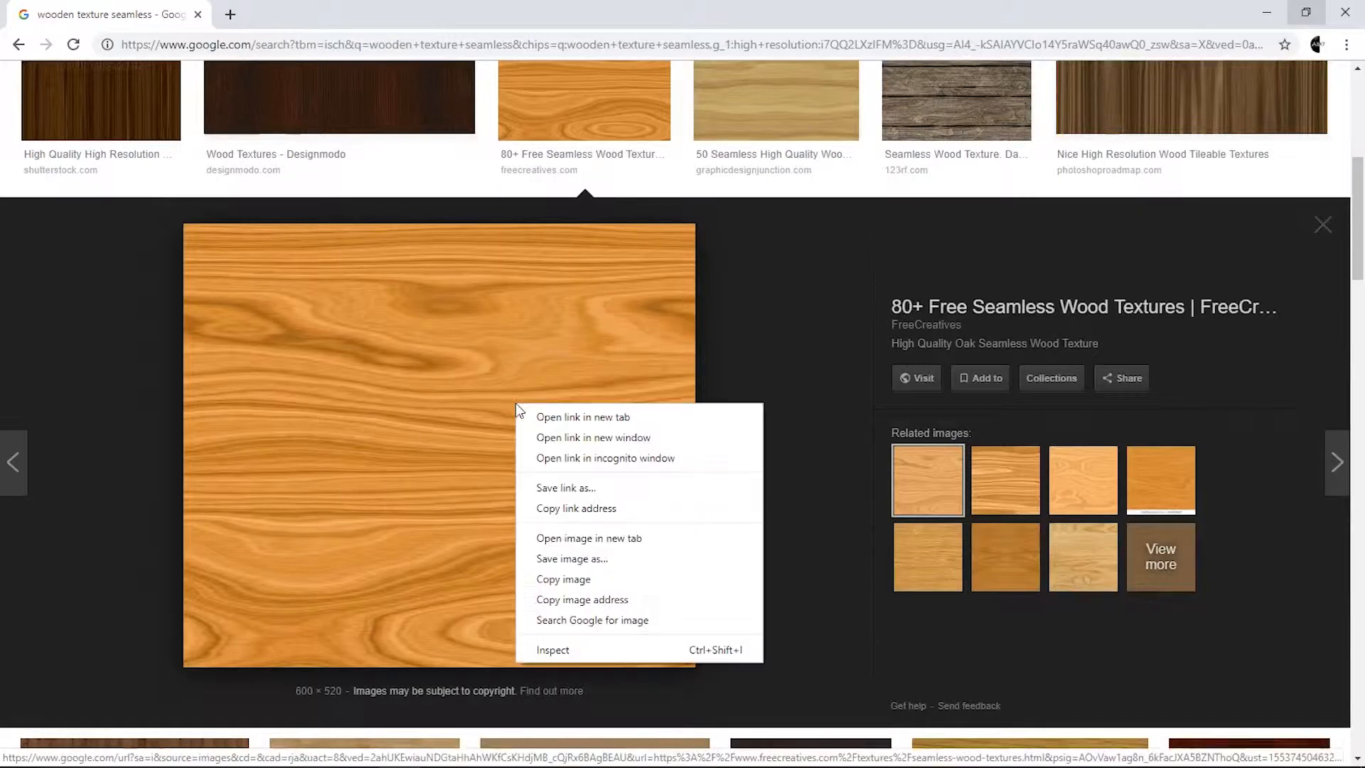
left_click(593, 559)
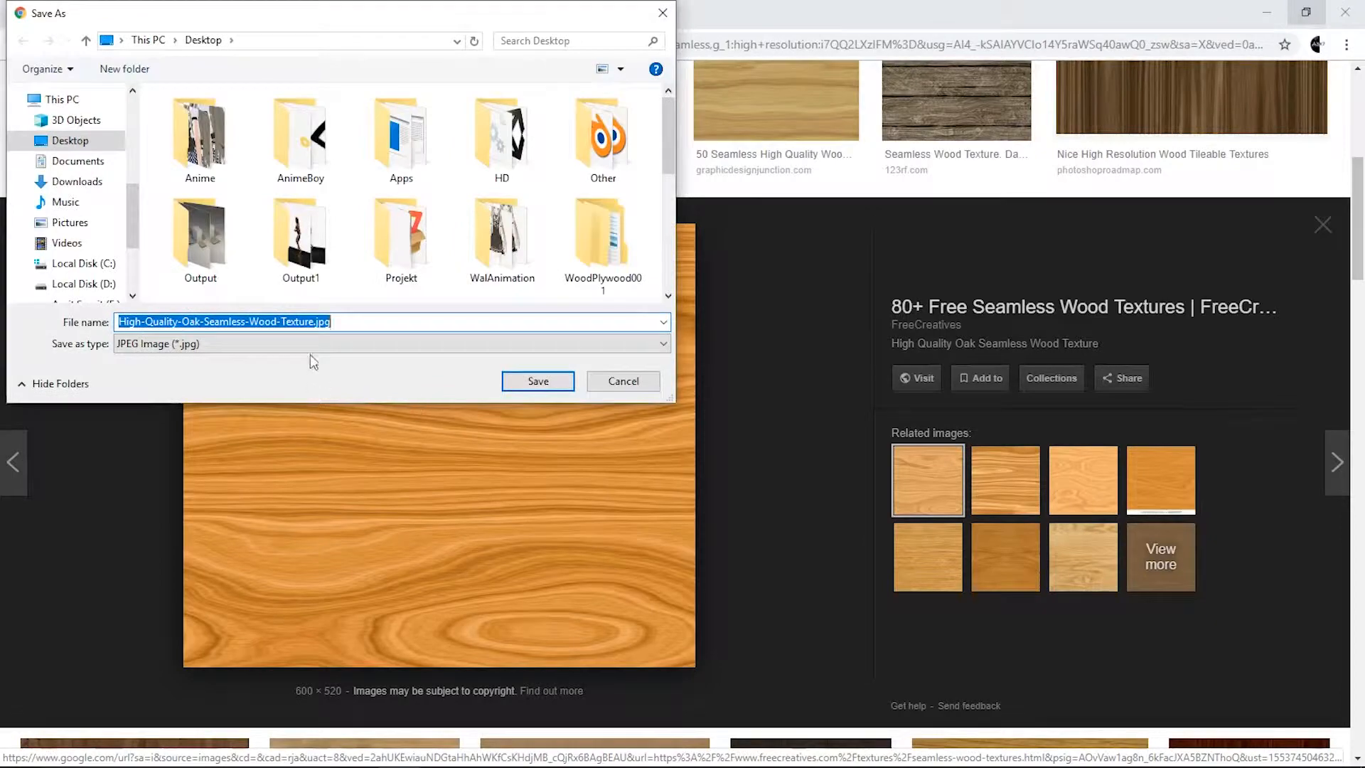
type("W")
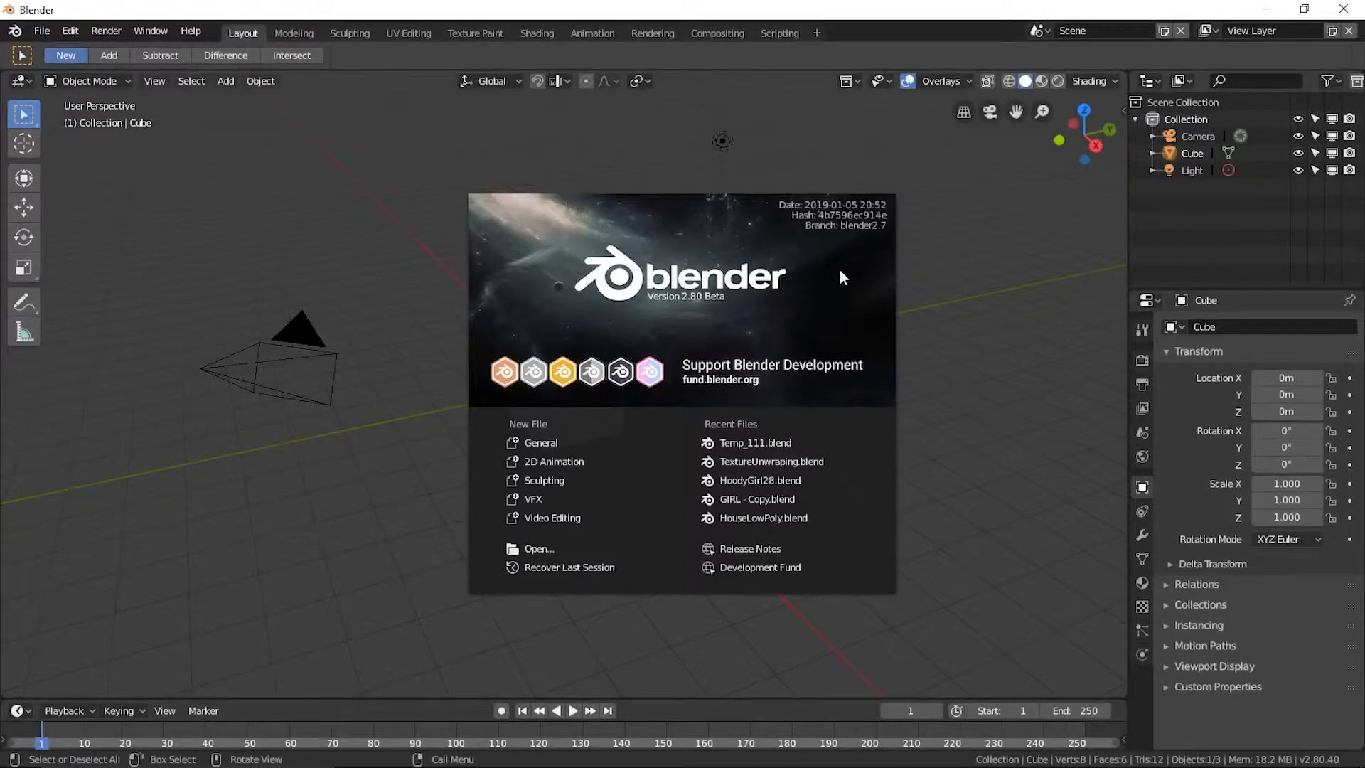
In Blender, dismiss the splash screen, split the 3D viewport side by side and make the new area a Shader Editor.
left_click(825, 290)
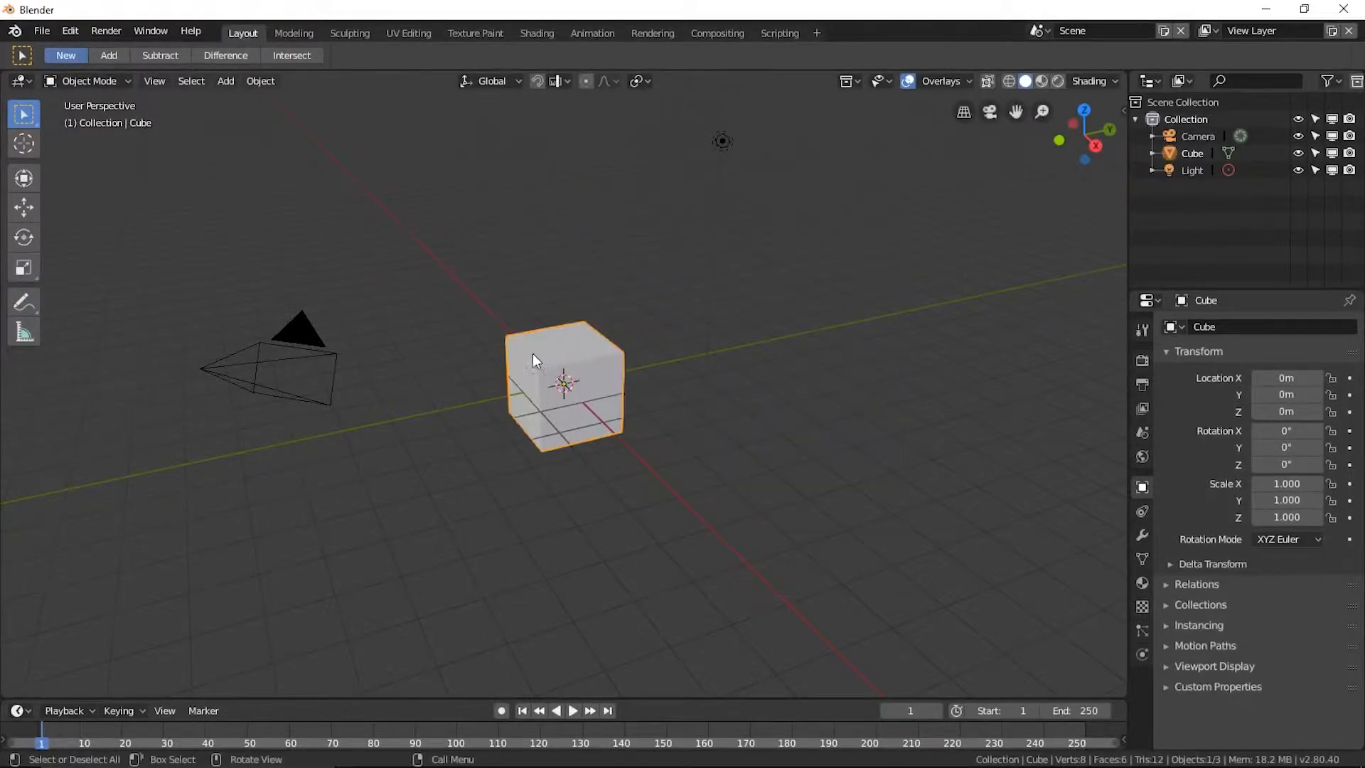
scroll(532, 352, "up", 5)
scroll(562, 353, "down", 4)
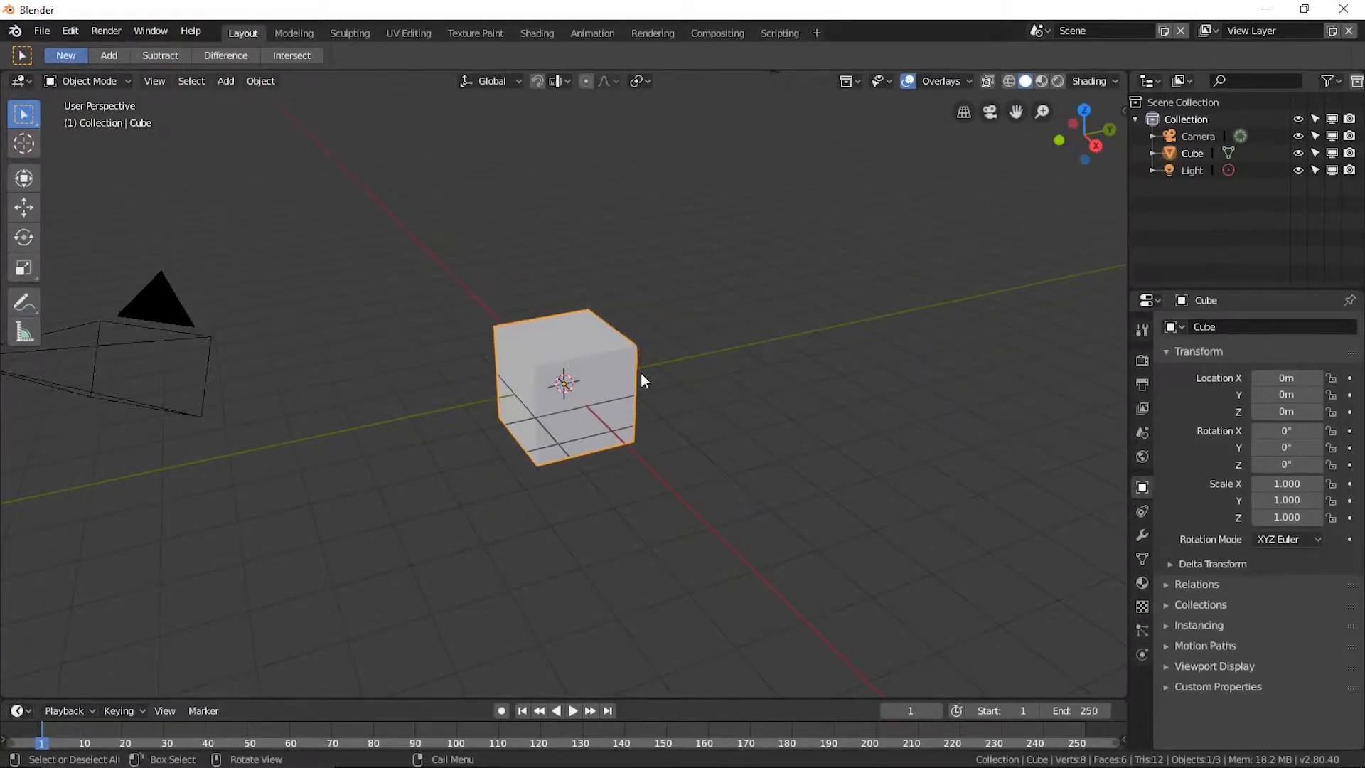
scroll(641, 380, "down", 3)
scroll(541, 384, "up", 3)
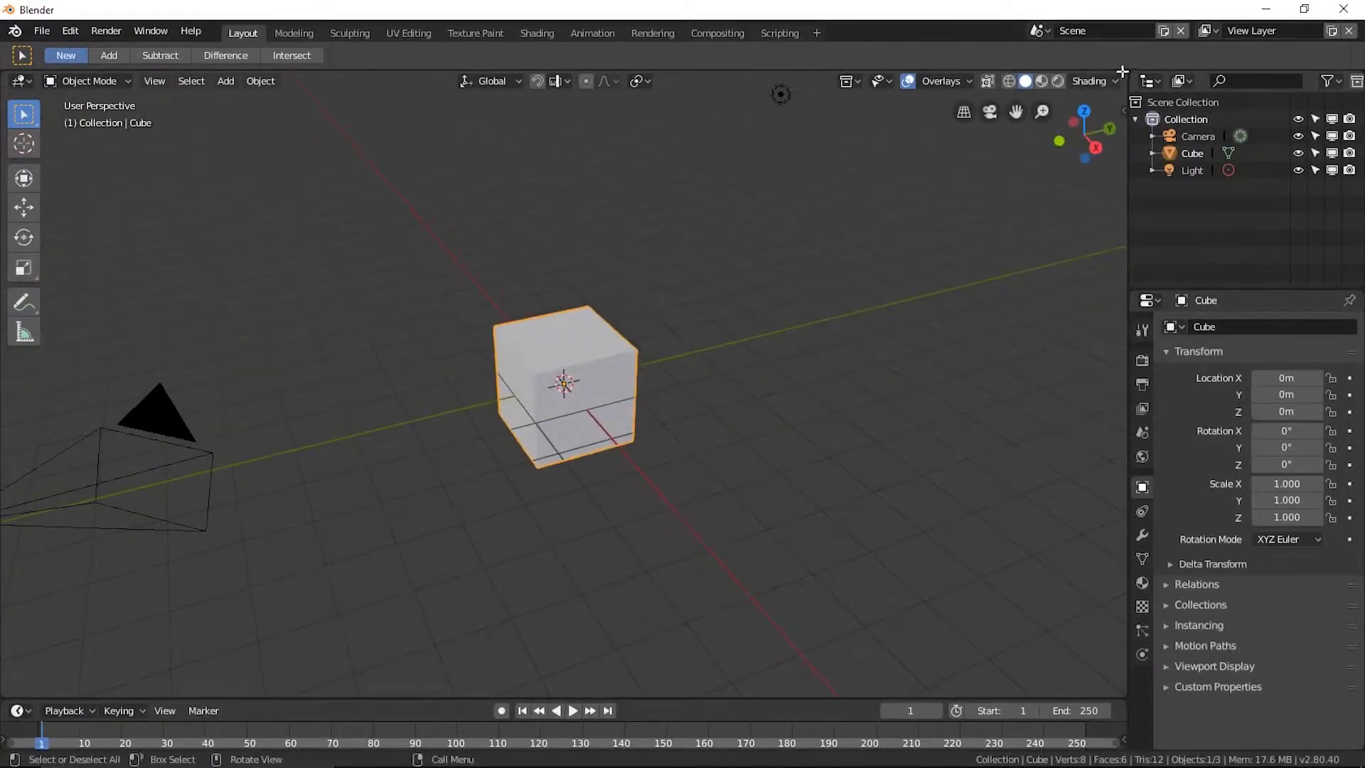
left_click_drag(1126, 72, 635, 100)
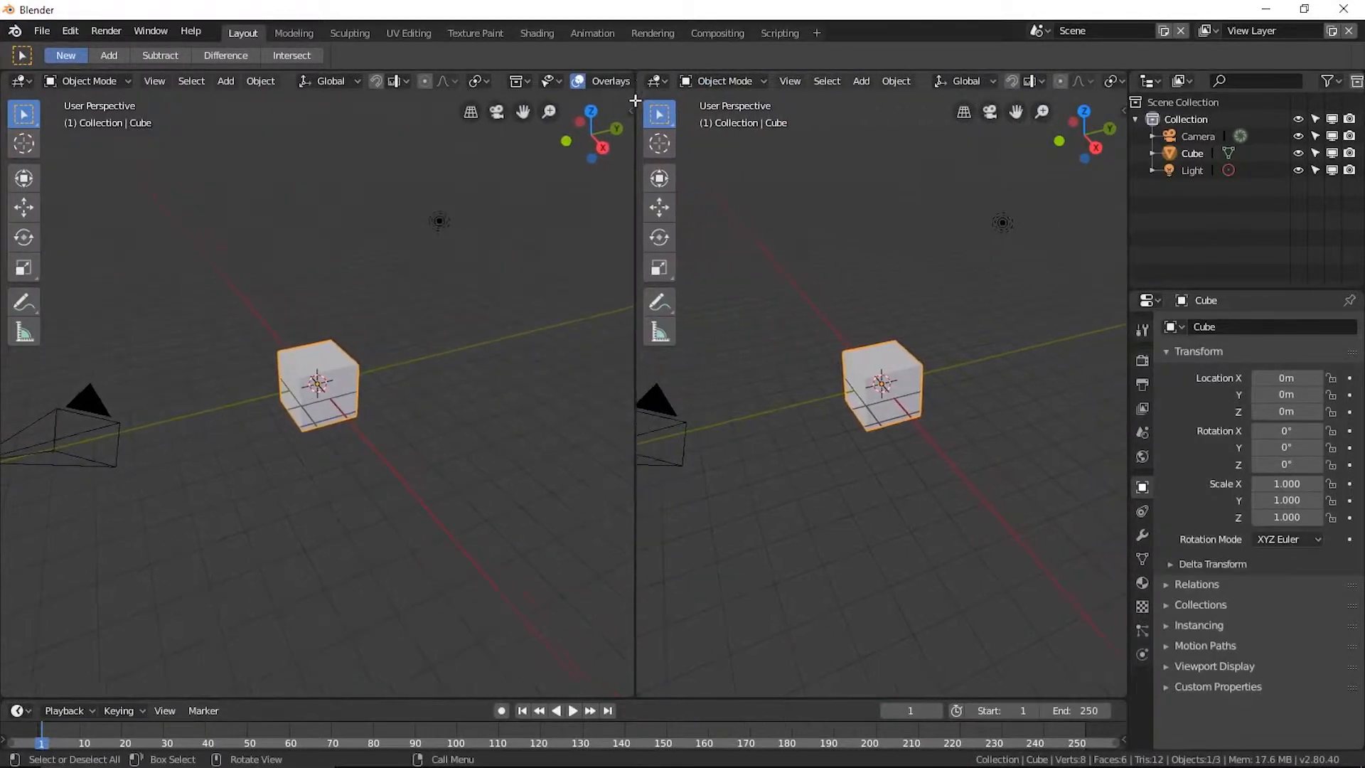
left_click(657, 81)
left_click(701, 192)
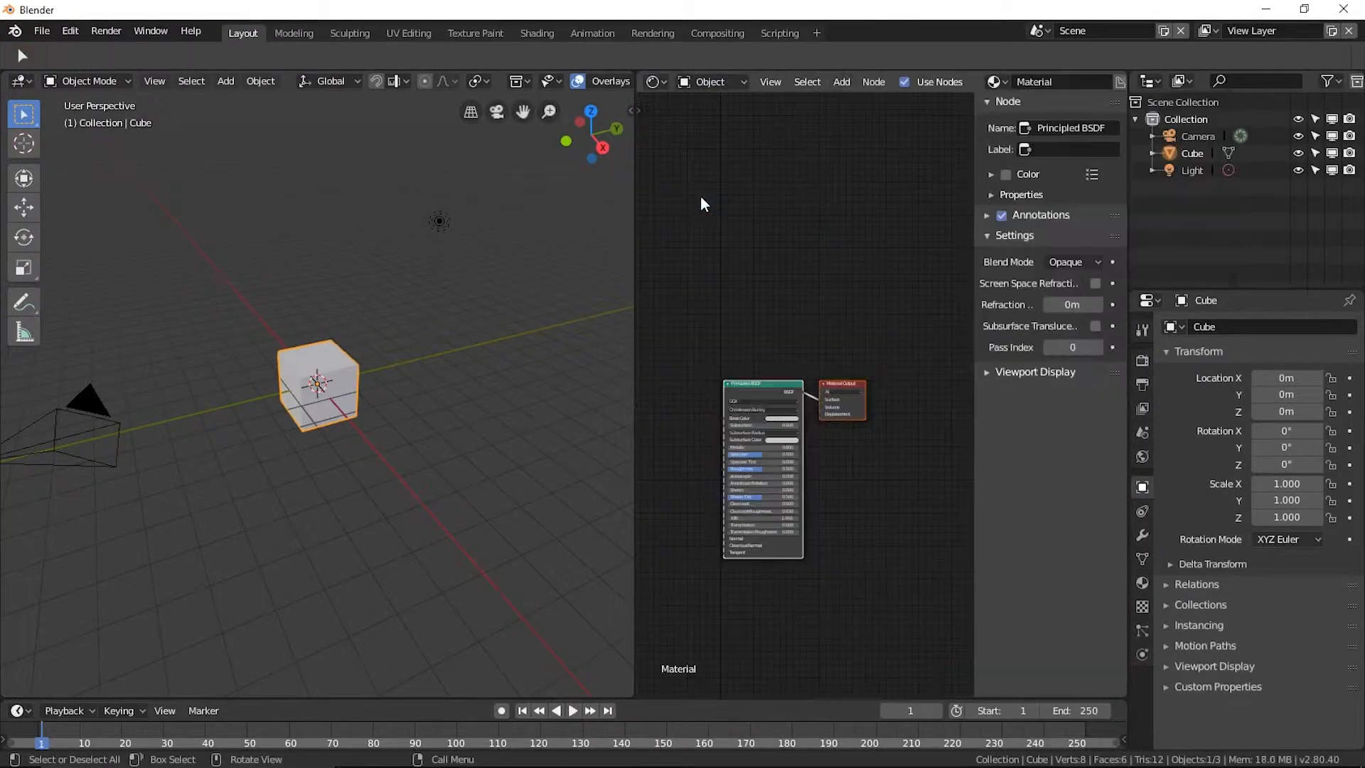
Hide the Shader Editor's sidebar and display the 3D viewport in rendered shading.
scroll(792, 323, "up", 2)
key("n")
scroll(814, 317, "up", 1)
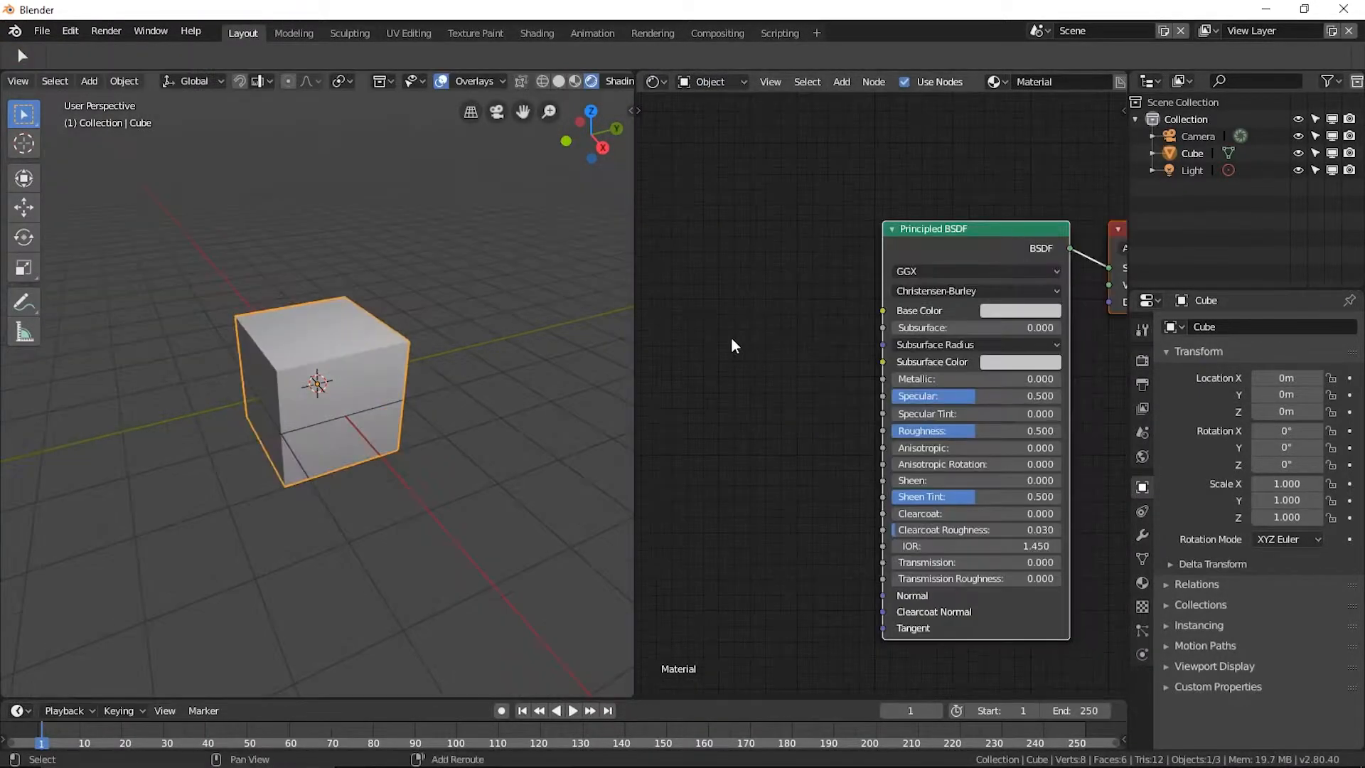
Add an Image Texture node beside the Principled BSDF node in the cube's material.
key("shift+a")
mouse_move(695, 416)
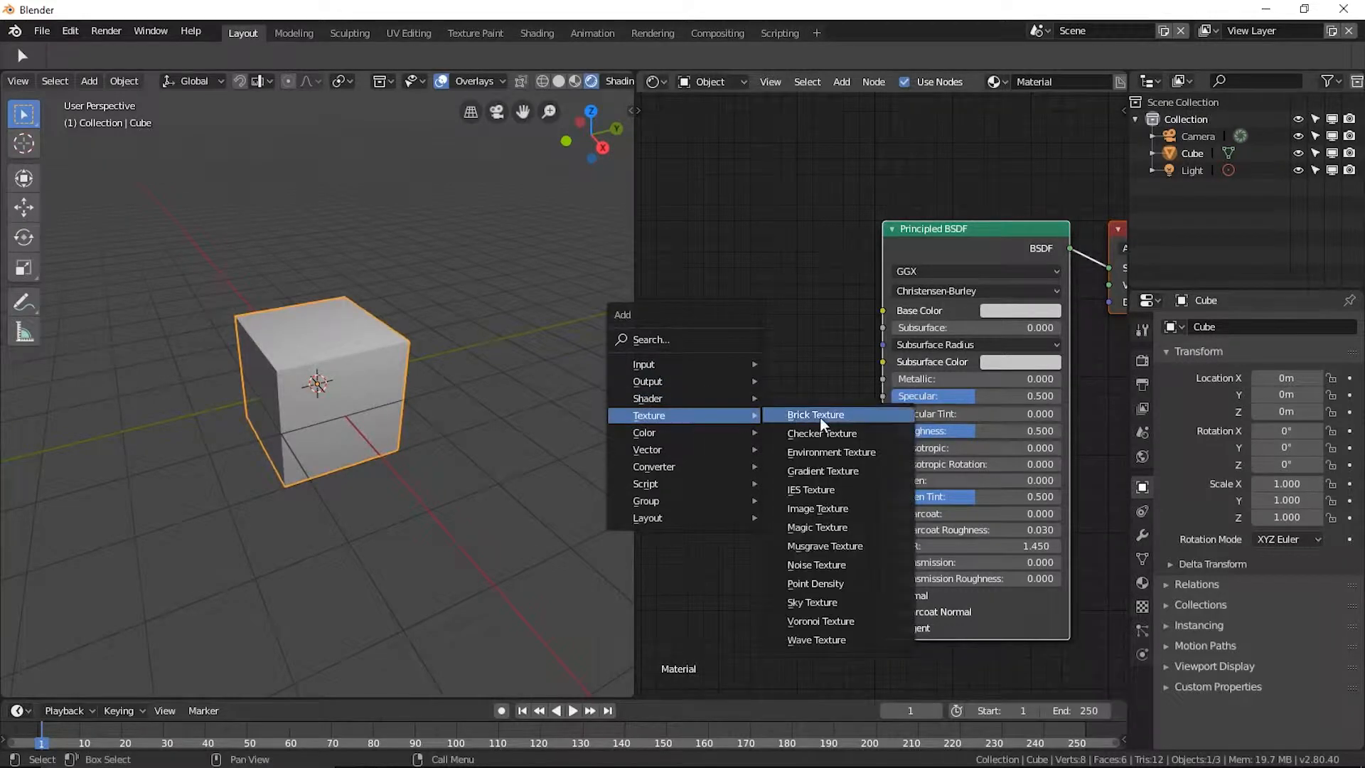
left_click(817, 509)
left_click(755, 263)
Load WoodenTexture.jpg from the user's Pictures folder into the Image Texture node.
left_click(785, 325)
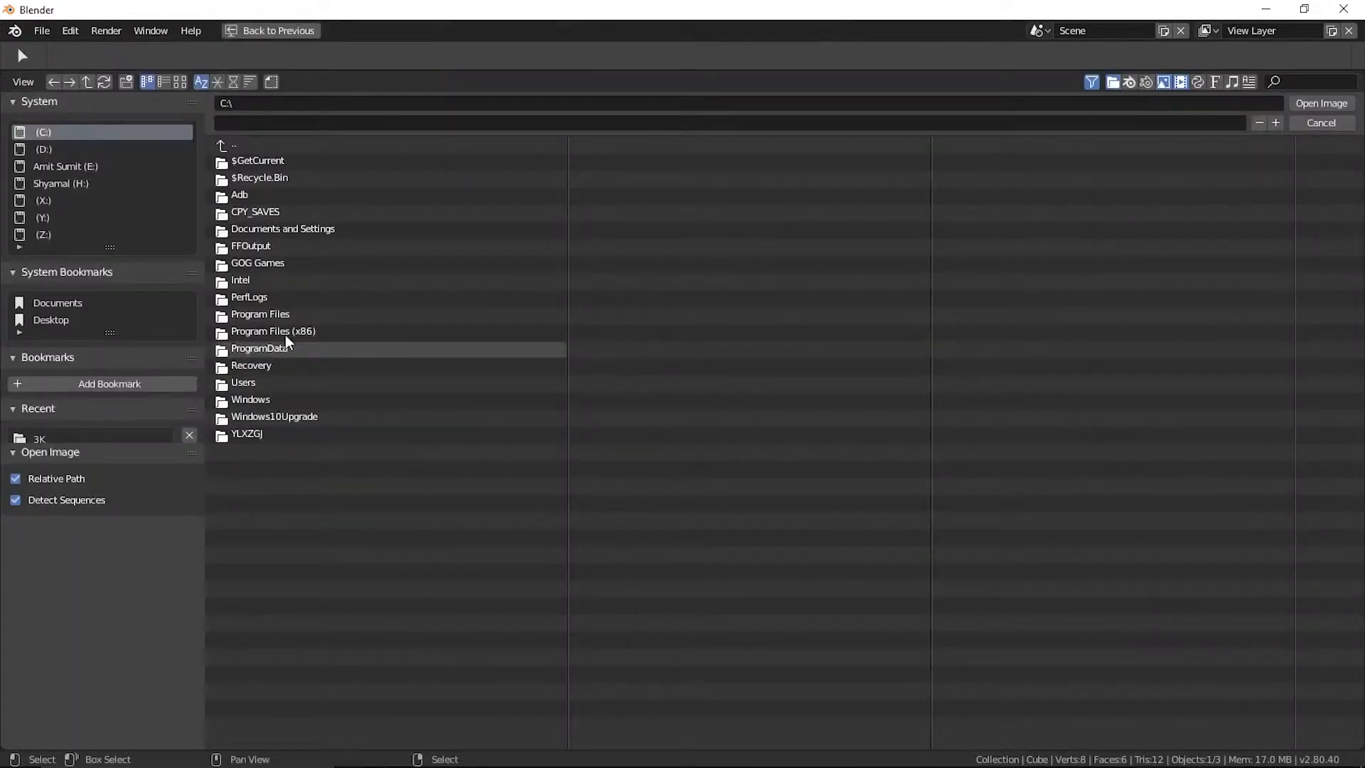
scroll(54, 332, "down", 3)
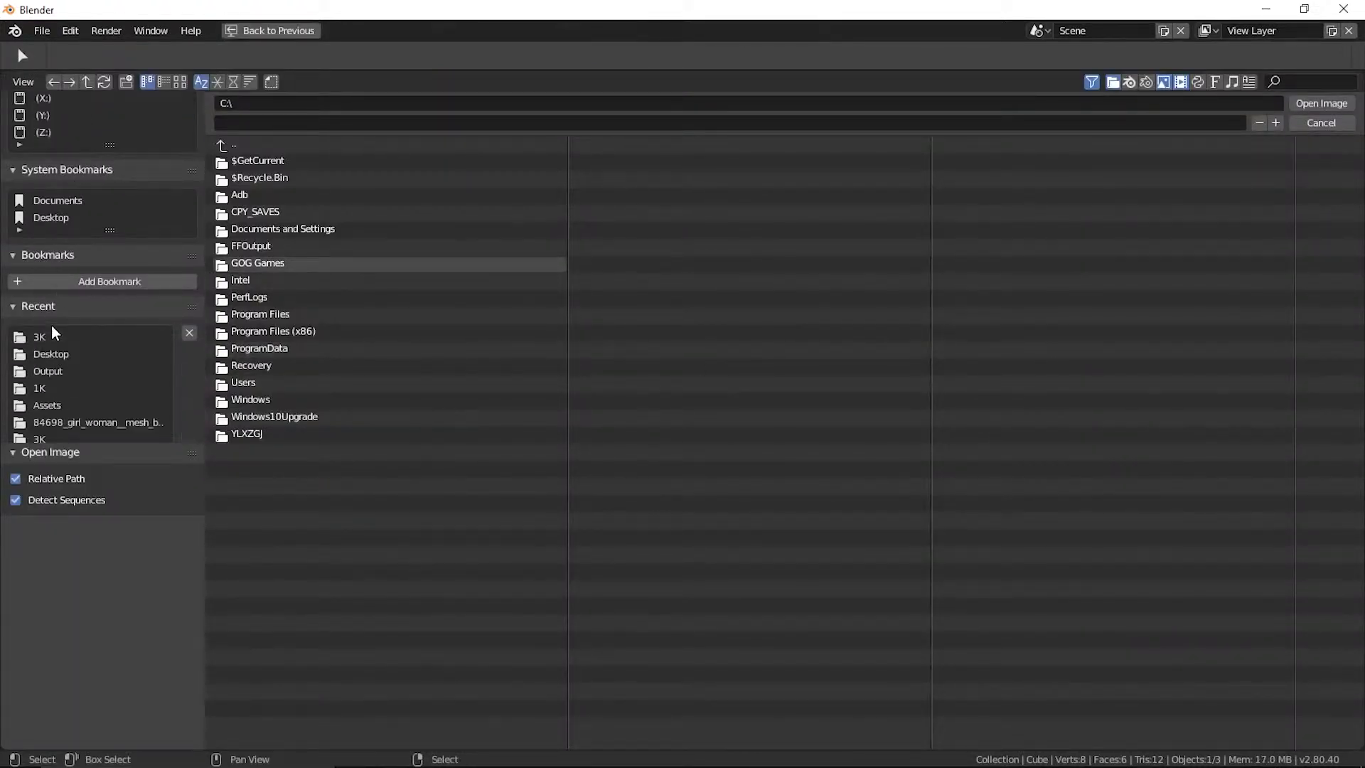
scroll(64, 225, "up", 3)
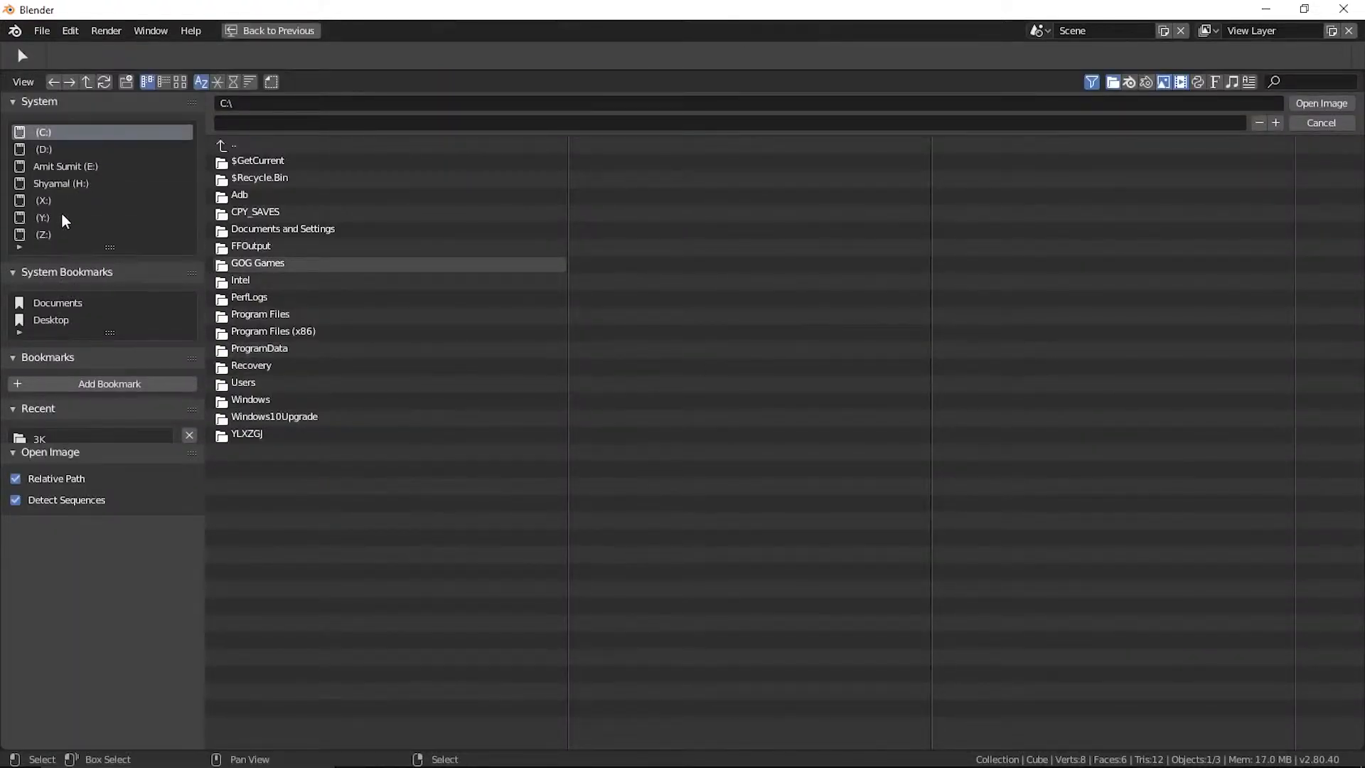
left_click(273, 383)
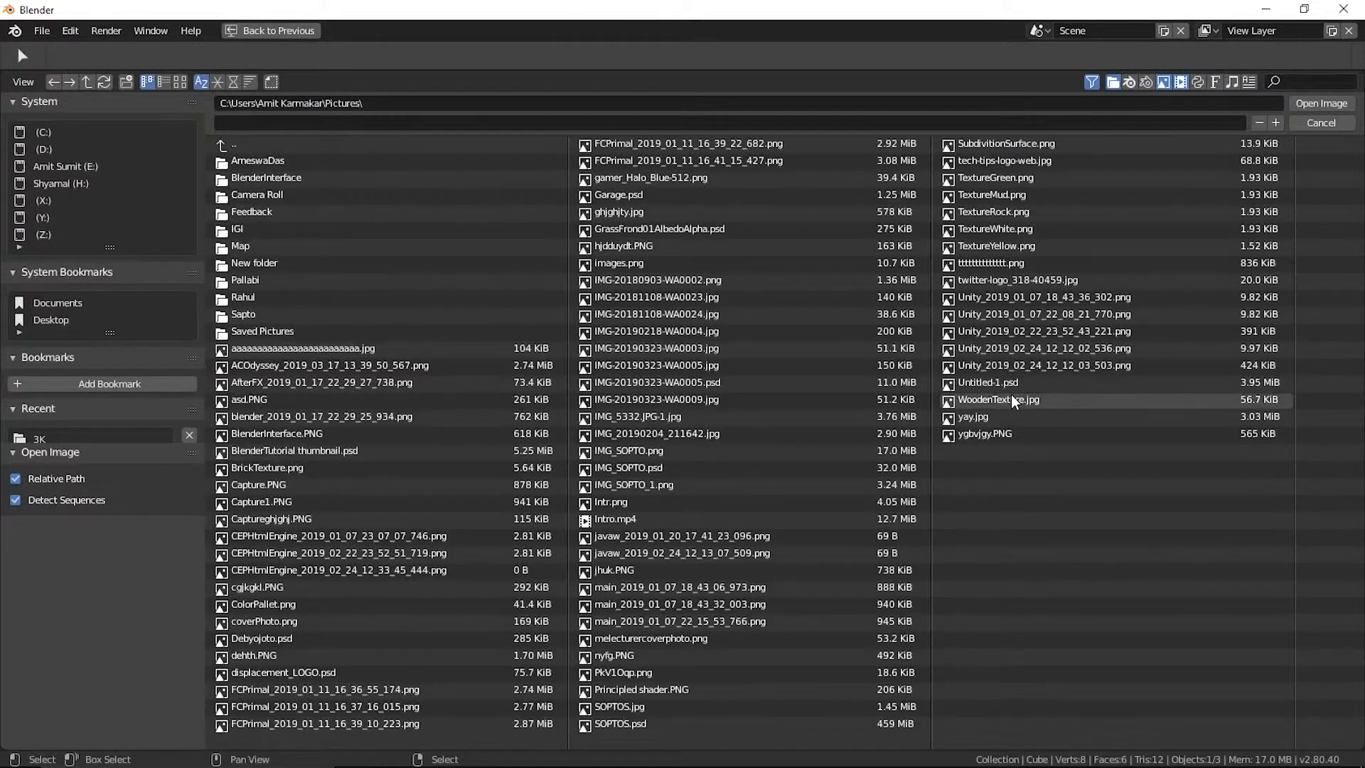
double_click(1013, 399)
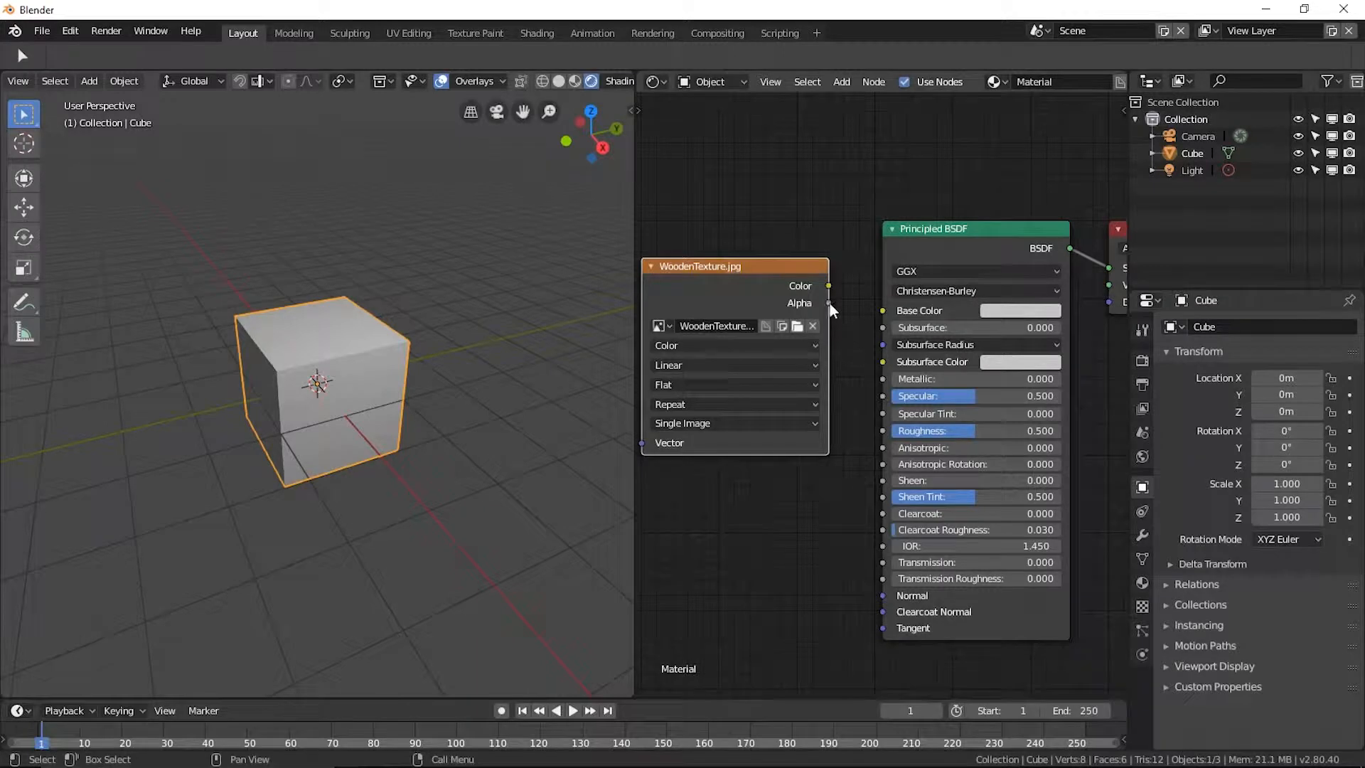
Connect the image texture's Color output to the Principled BSDF's Base Color and inspect the wood on the cube.
left_click_drag(829, 288, 881, 310)
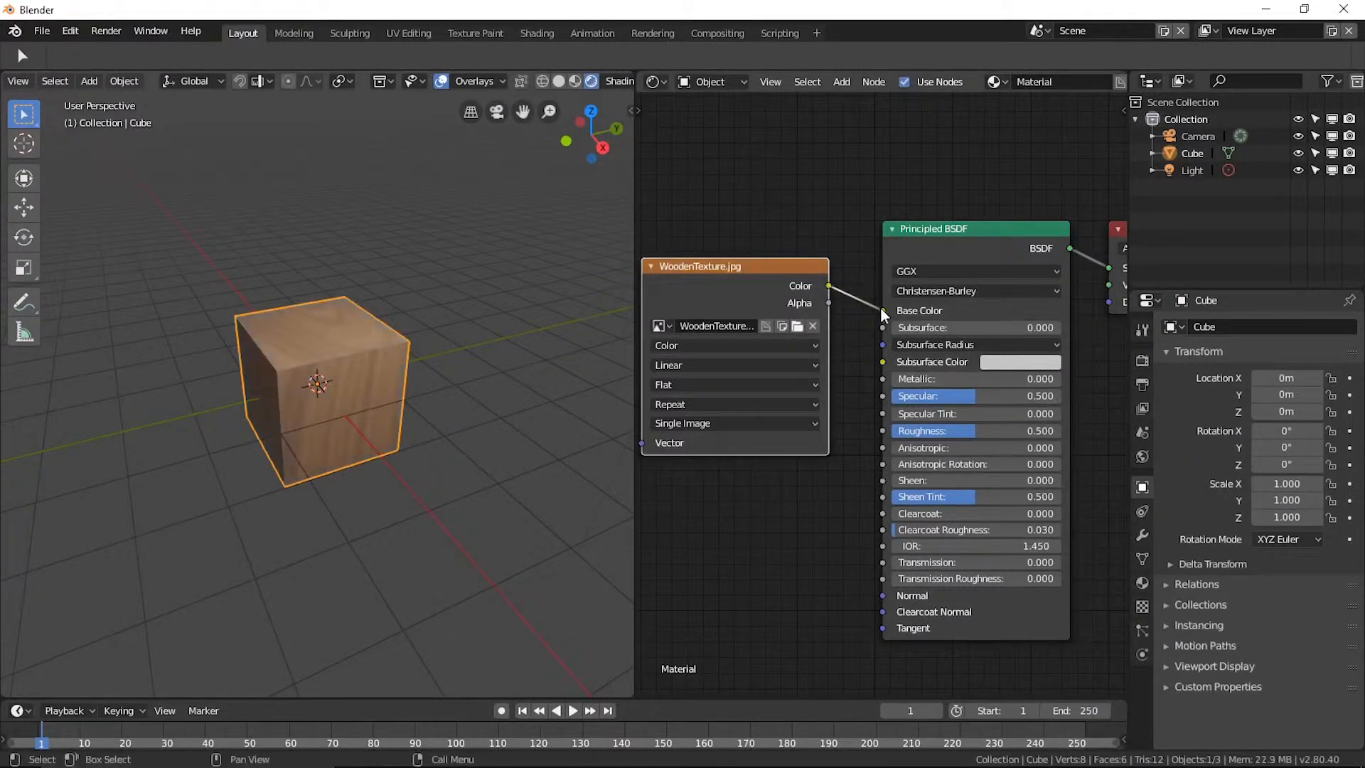
scroll(441, 465, "up", 4)
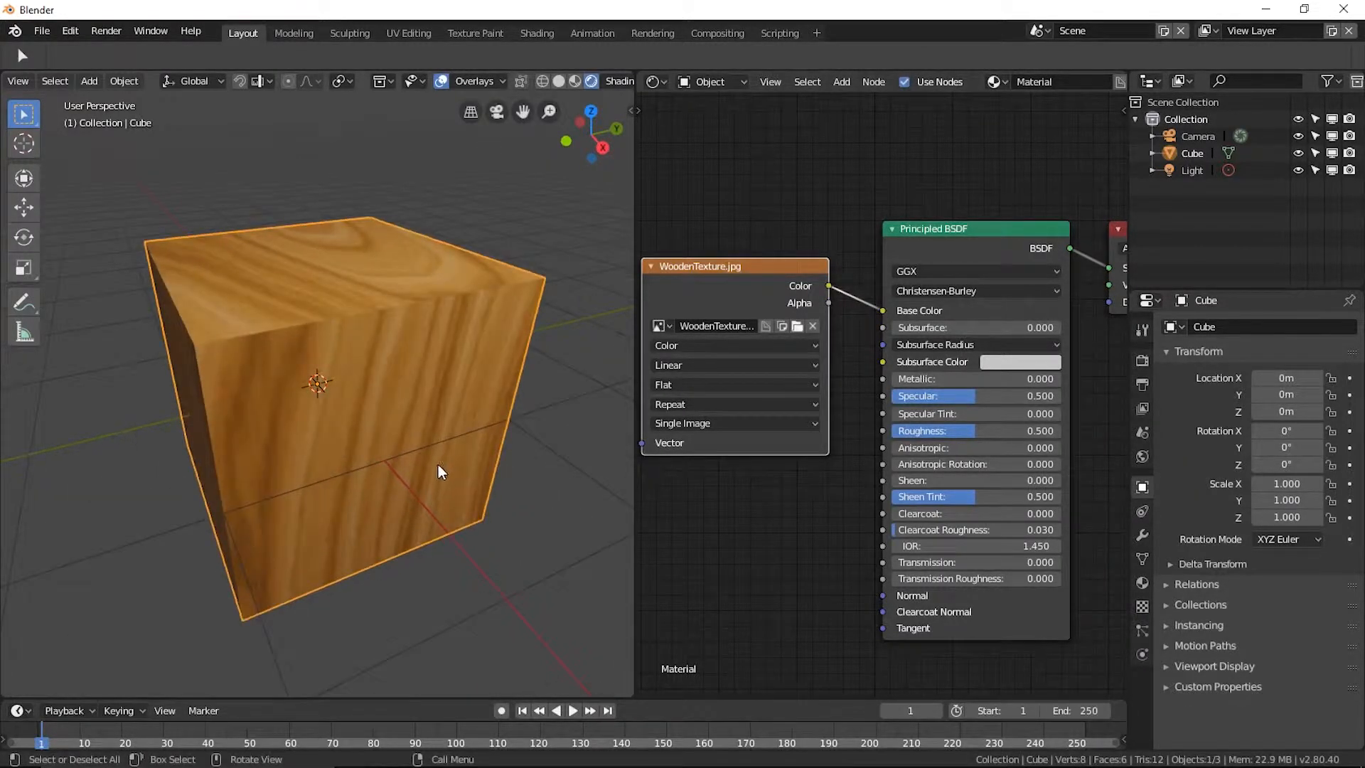
middle_click_drag(377, 491, 441, 410)
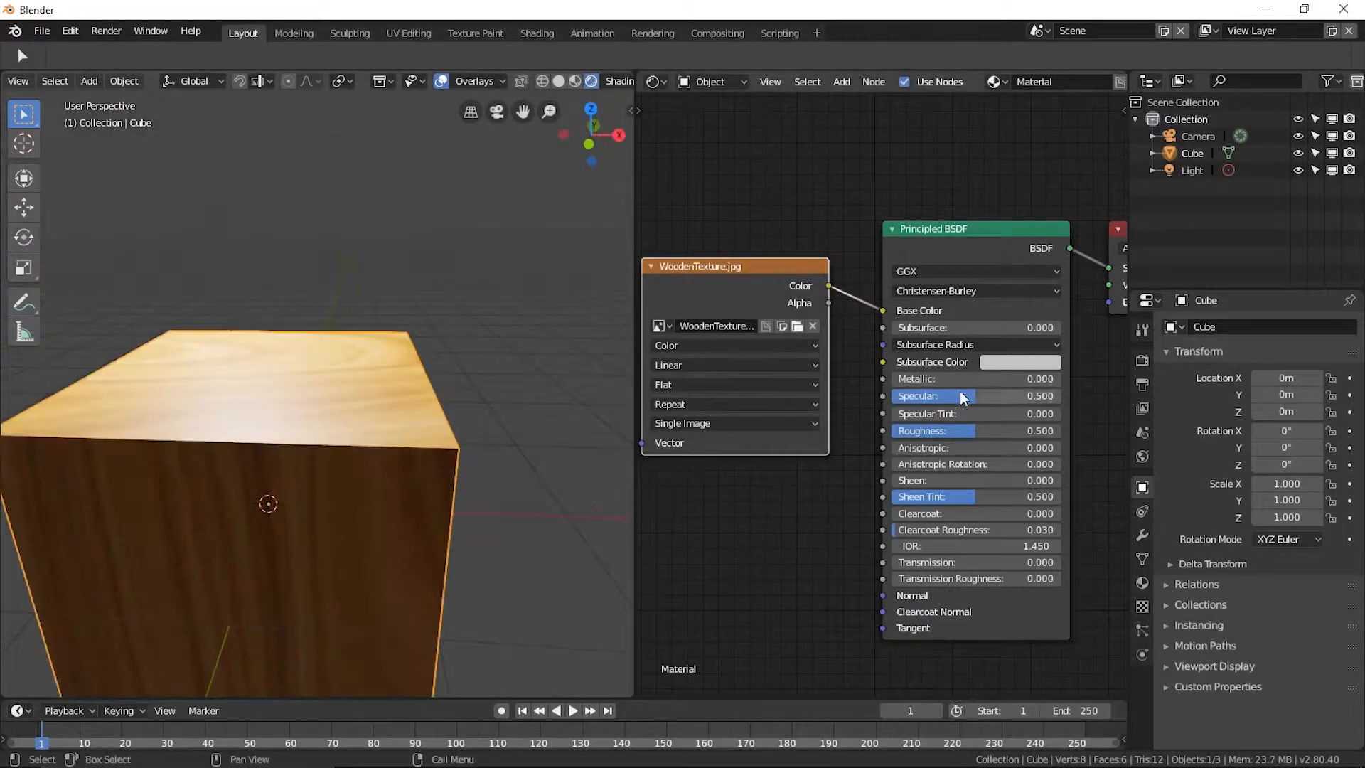
Lower the Principled BSDF's roughness, then raise it slightly while checking the reflections on the cube.
left_click_drag(966, 429, 917, 437)
middle_click_drag(512, 462, 543, 496)
left_click_drag(910, 433, 927, 433)
middle_click_drag(436, 479, 346, 475)
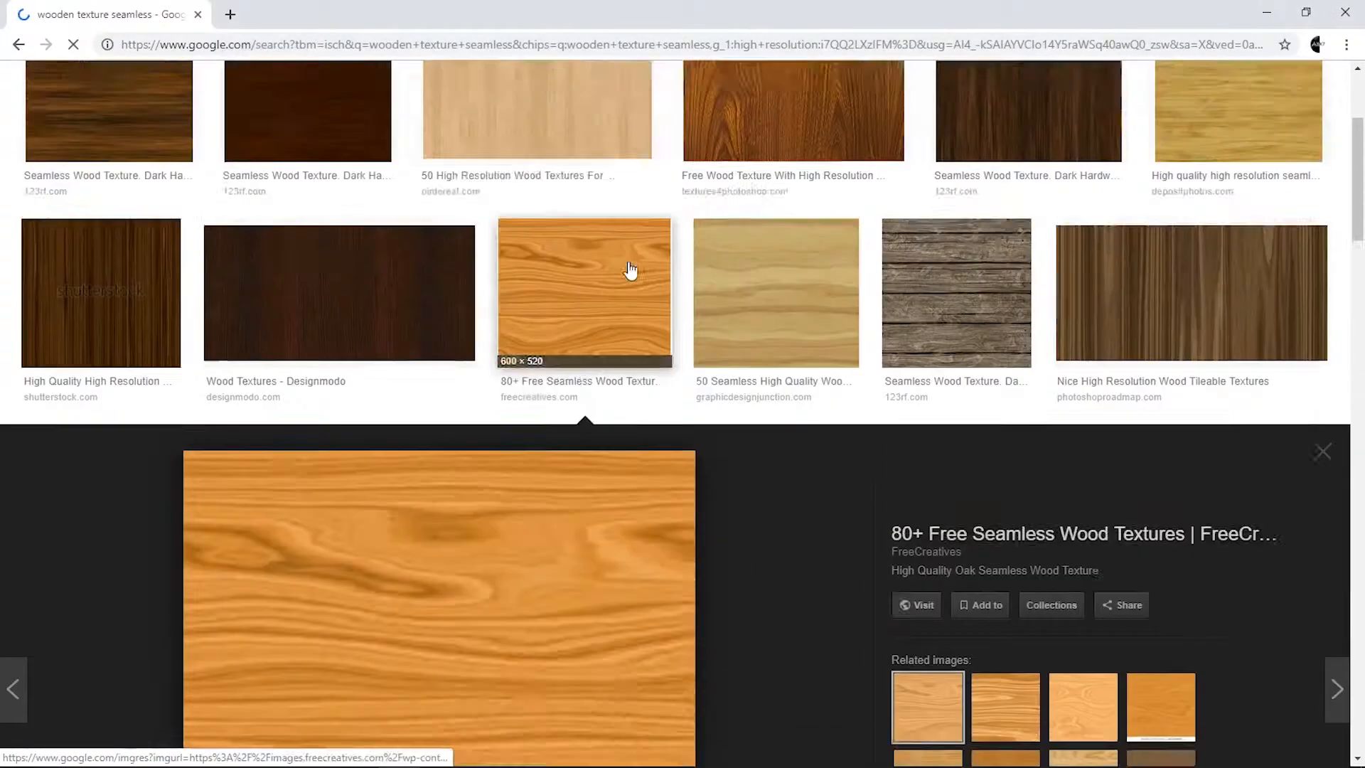
Switch to the browser, open the Poliigon asset search page and filter the assets to Free.
left_click(347, 49)
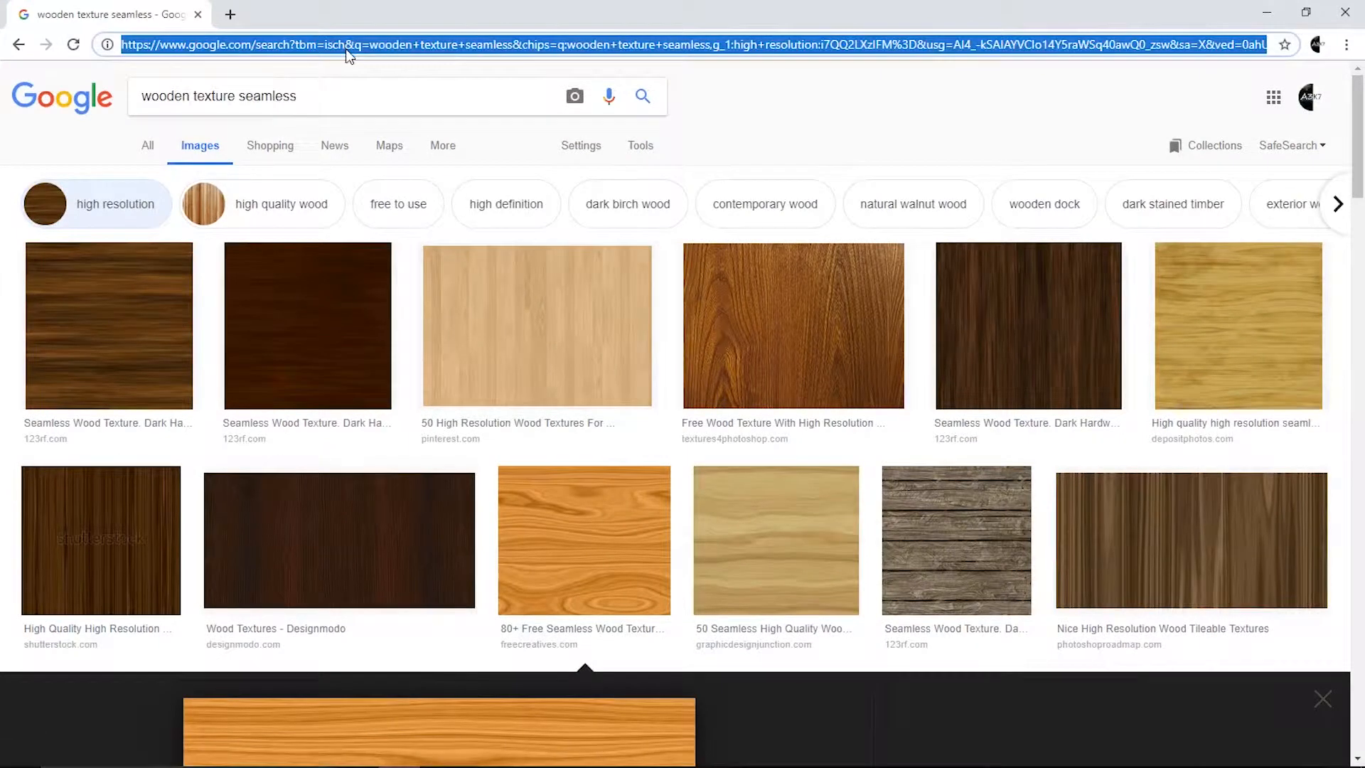
type("pol")
key("Return")
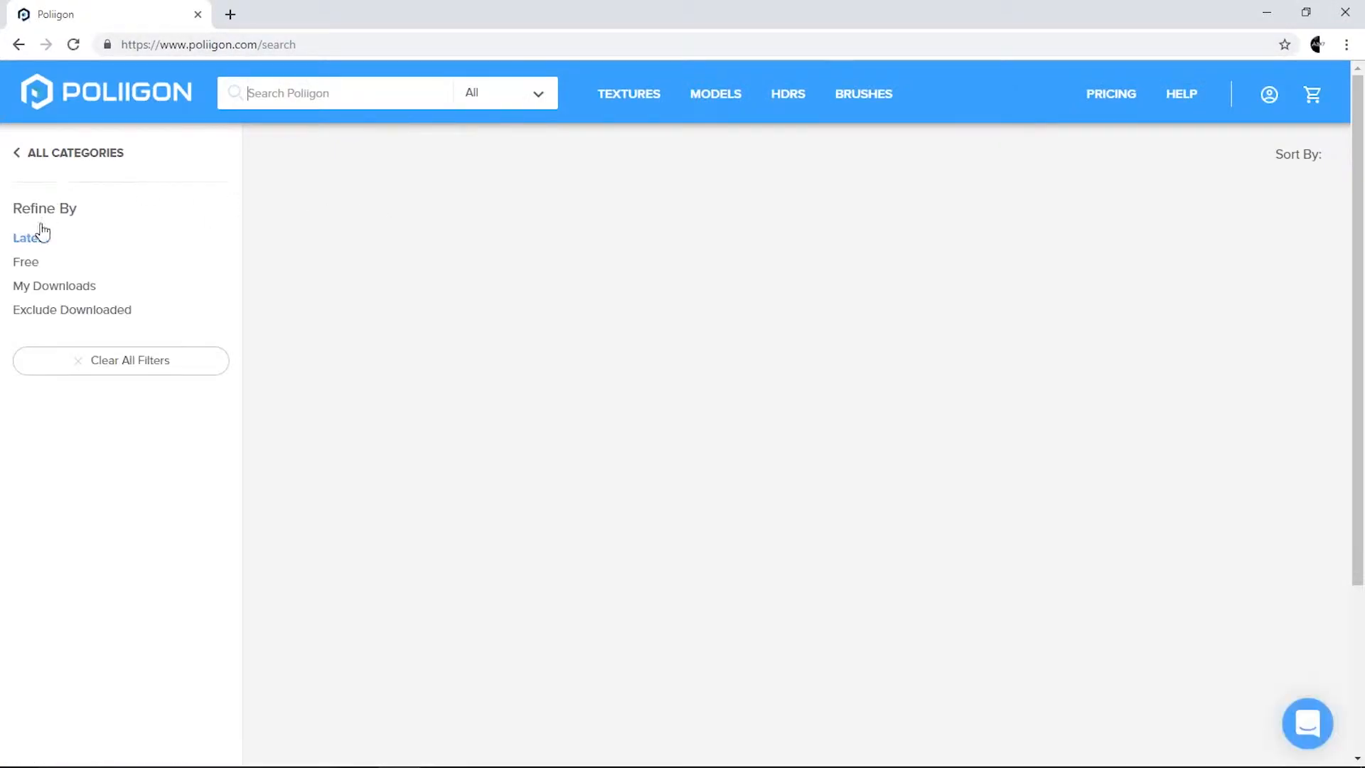
scroll(42, 341, "down", 9)
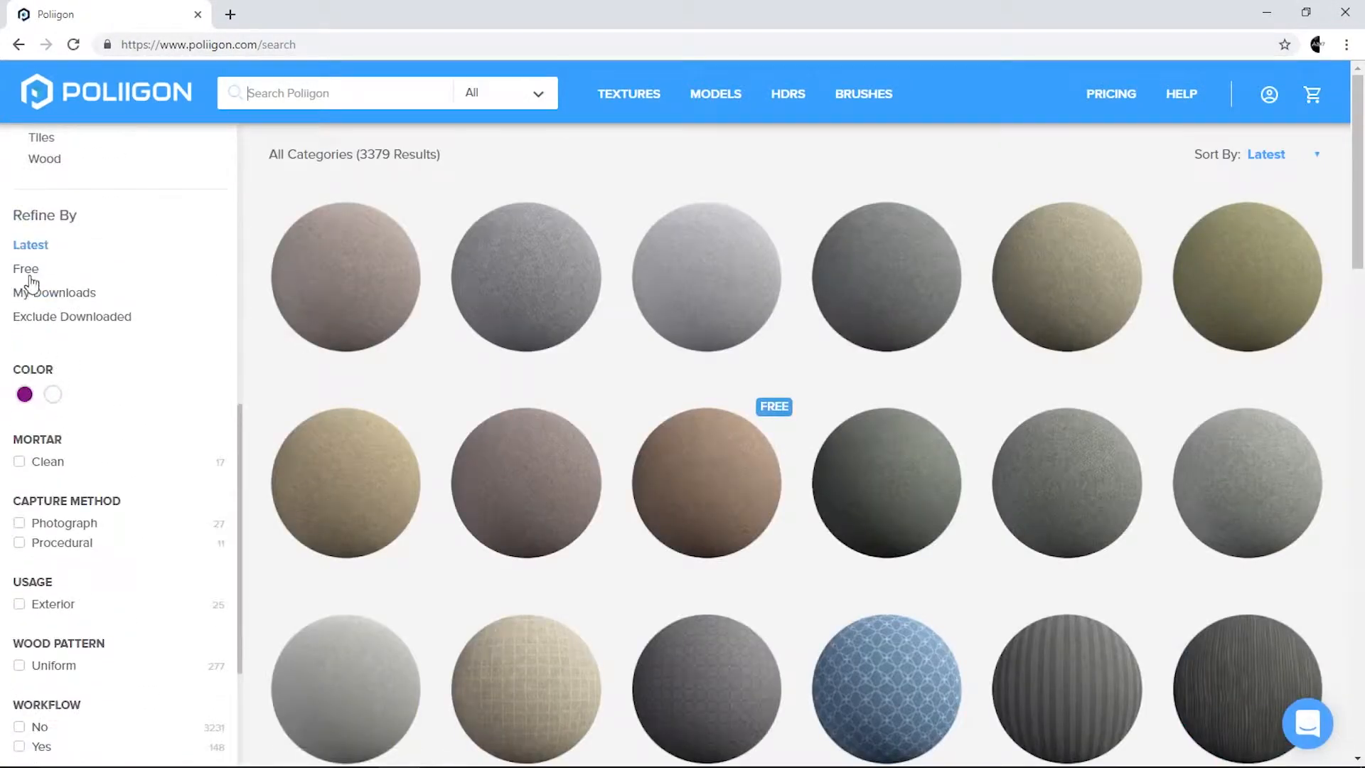
left_click(28, 274)
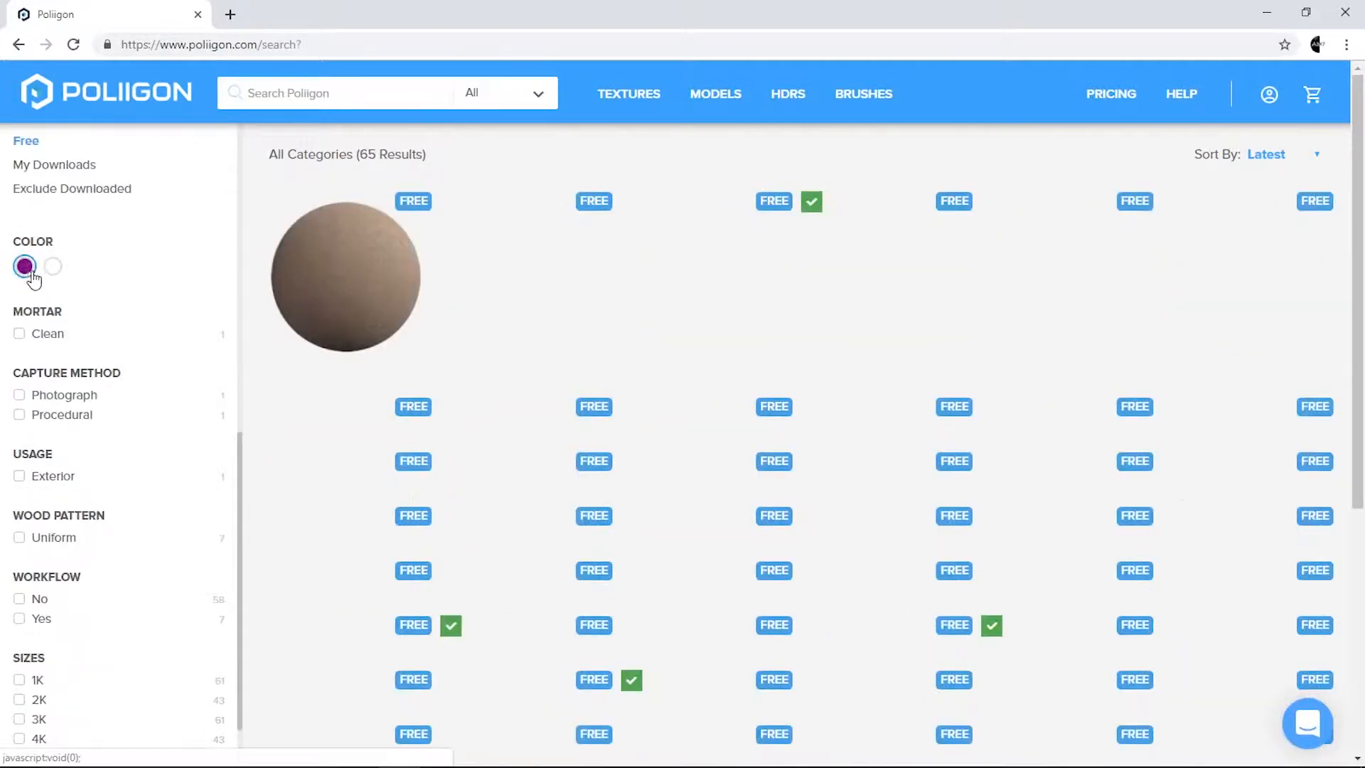
Open the Wood Flooring Mahogany African Sanded 001 texture and keep its download resolution at 3K.
left_click(1085, 262)
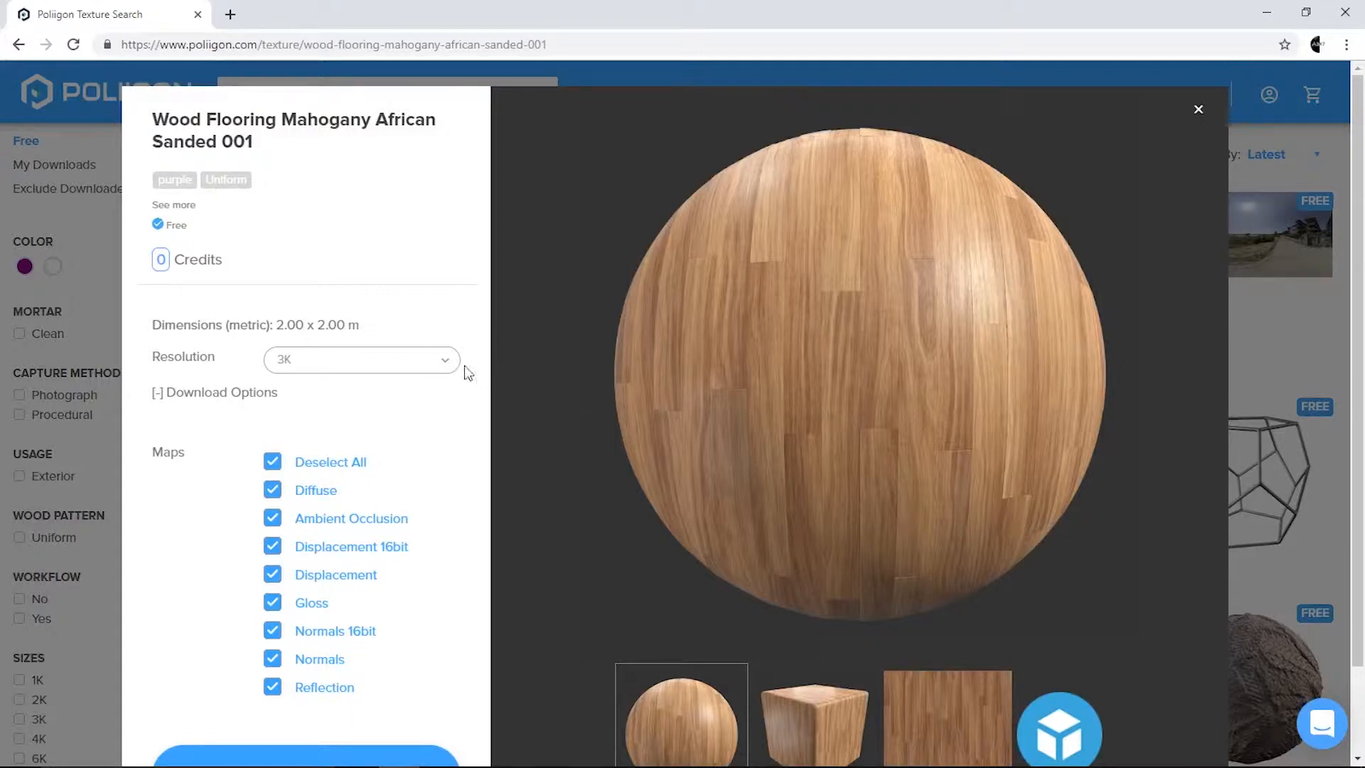
left_click(439, 367)
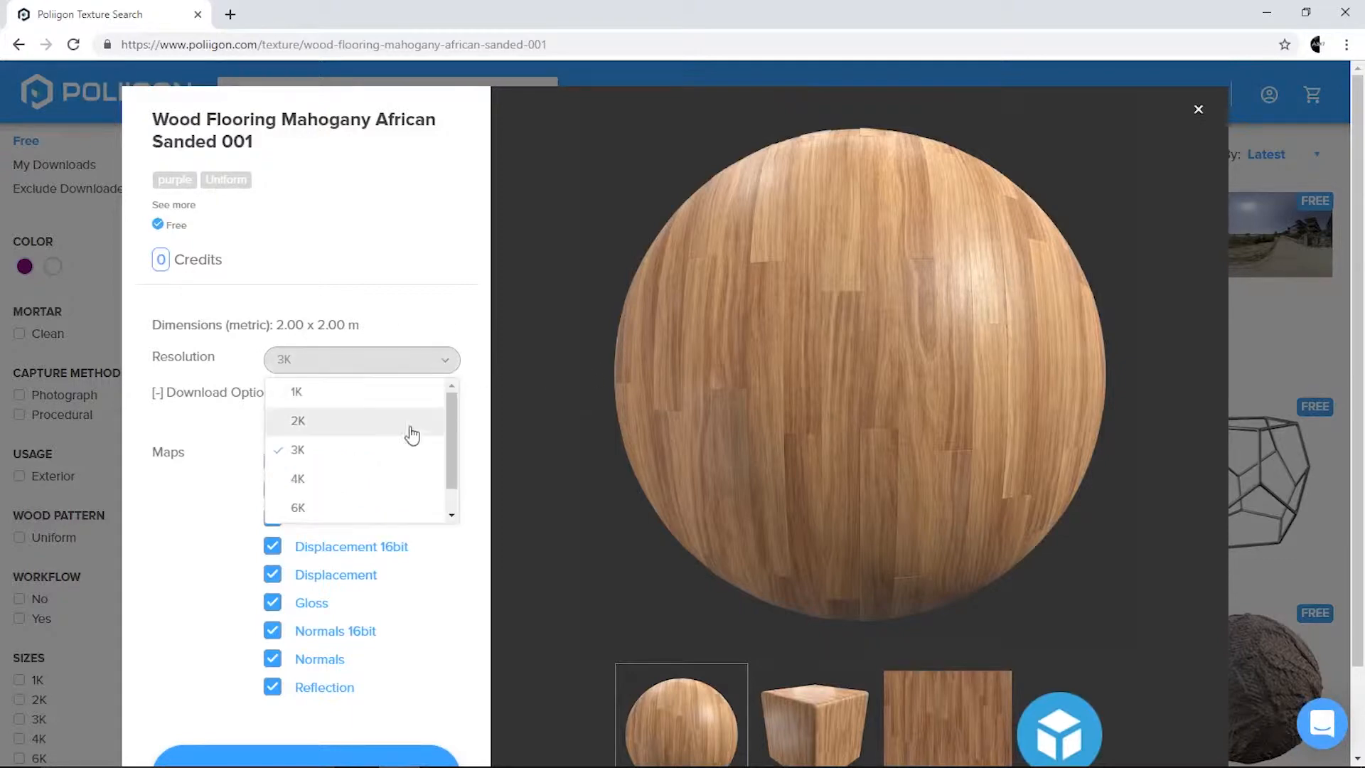
left_click(406, 452)
left_click(364, 452)
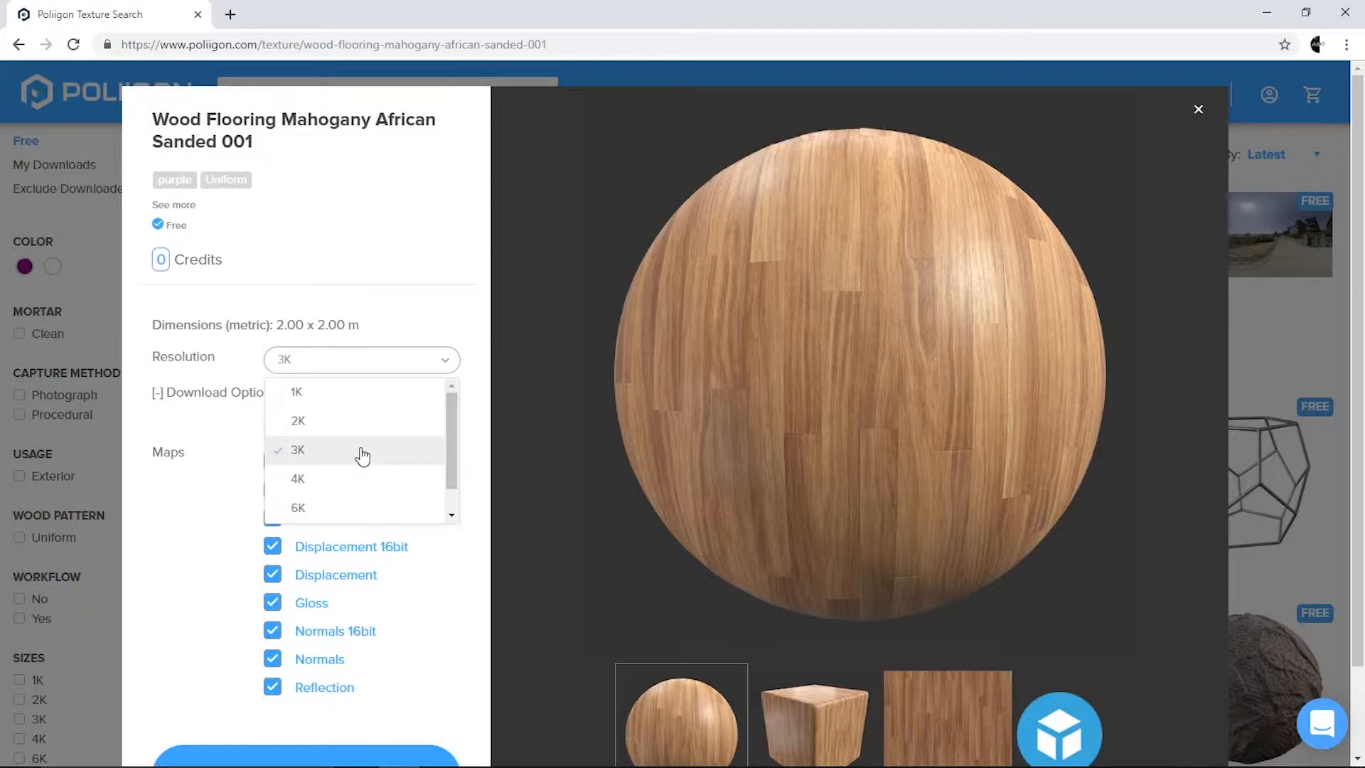
left_click(470, 432)
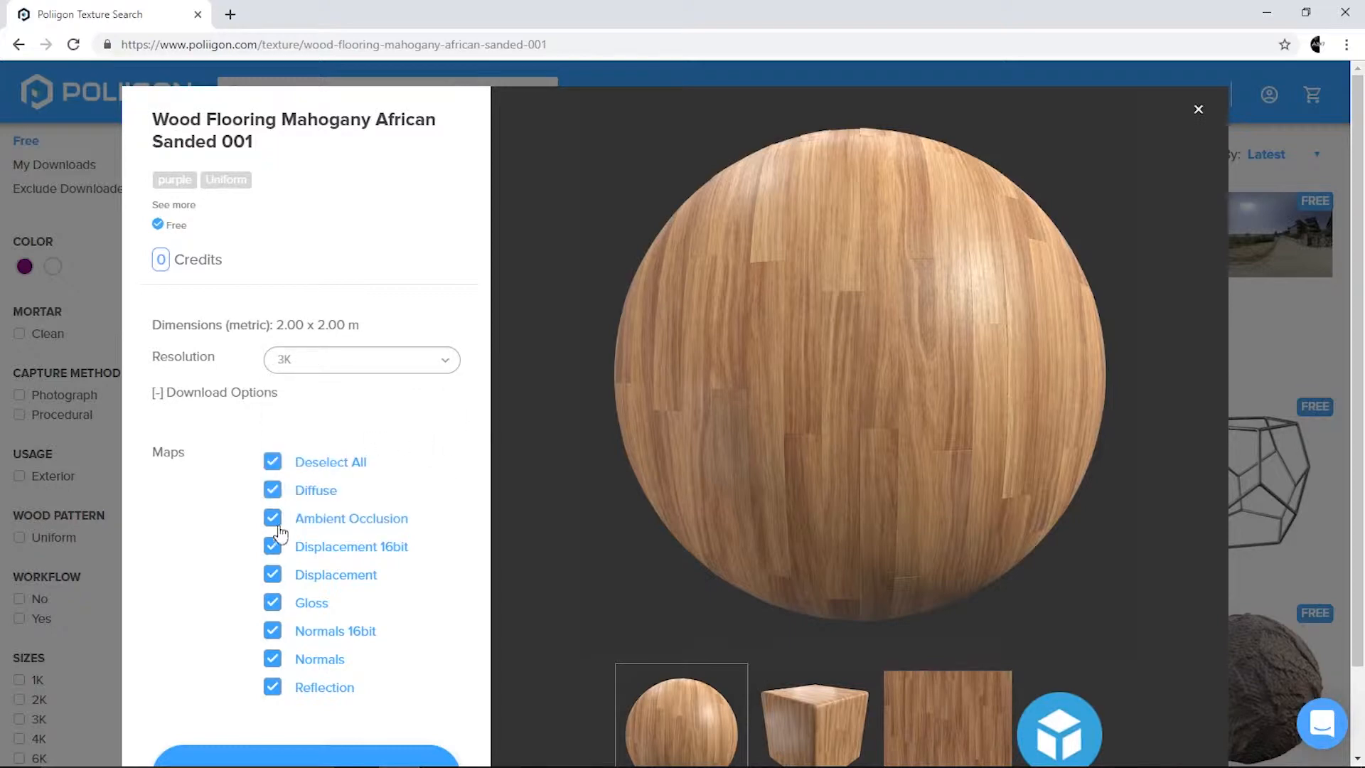
Exclude the Displacement 16bit and Normals 16bit maps and download the free texture.
left_click(272, 546)
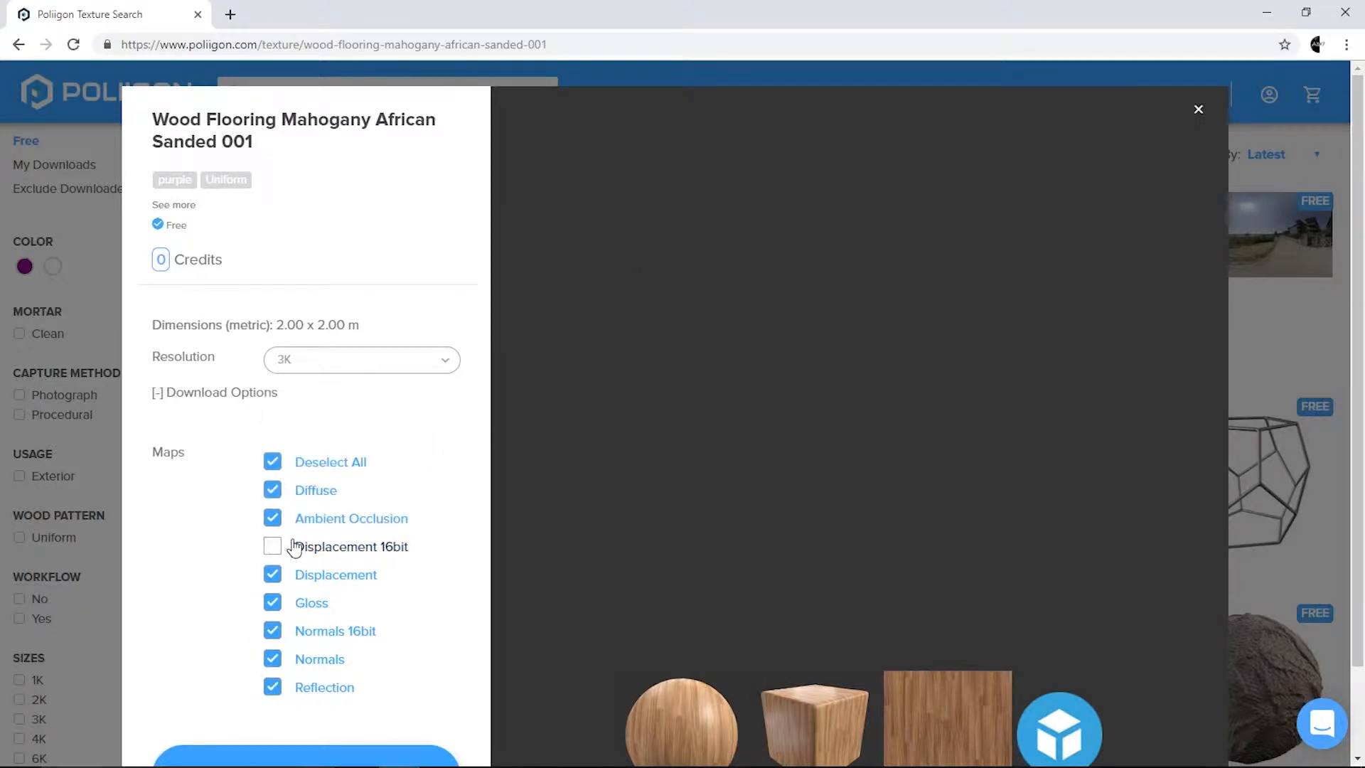
scroll(281, 544, "down", 2)
left_click(325, 474)
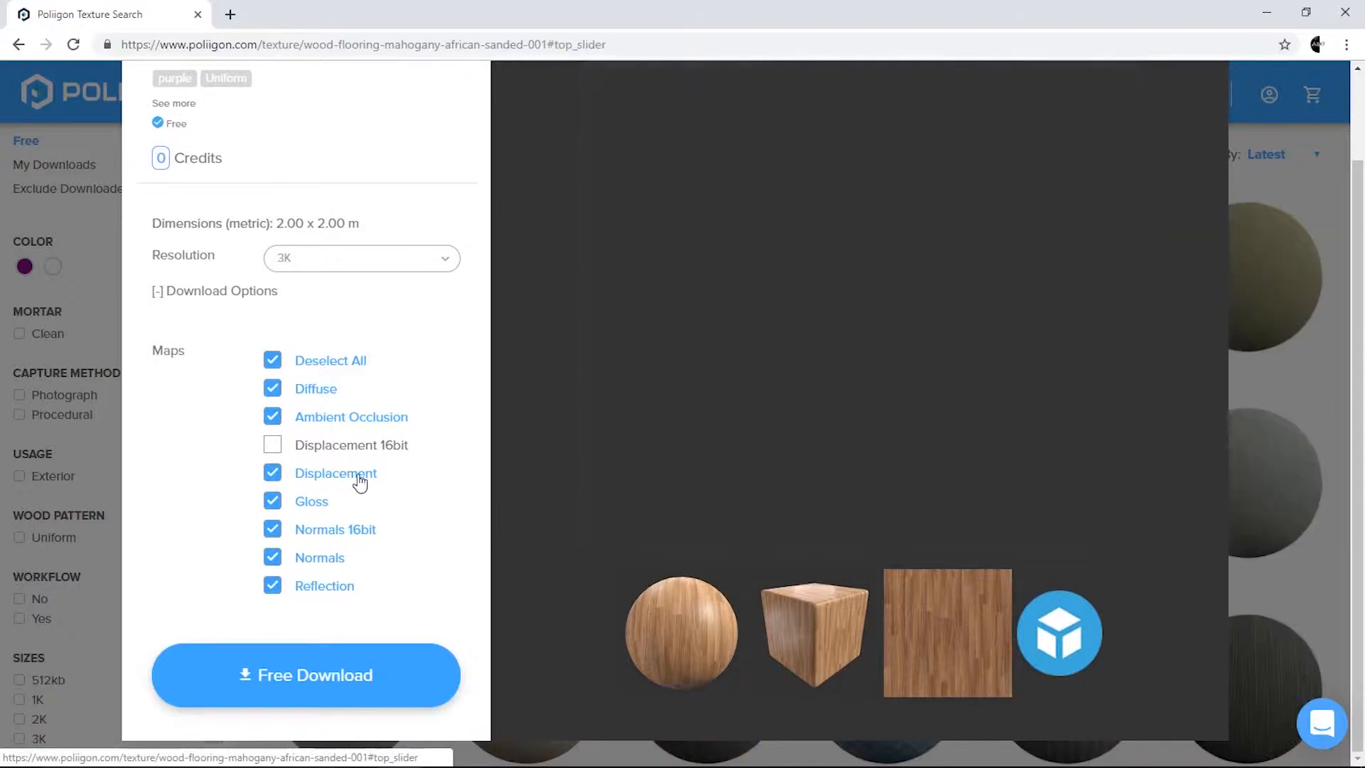
left_click(327, 533)
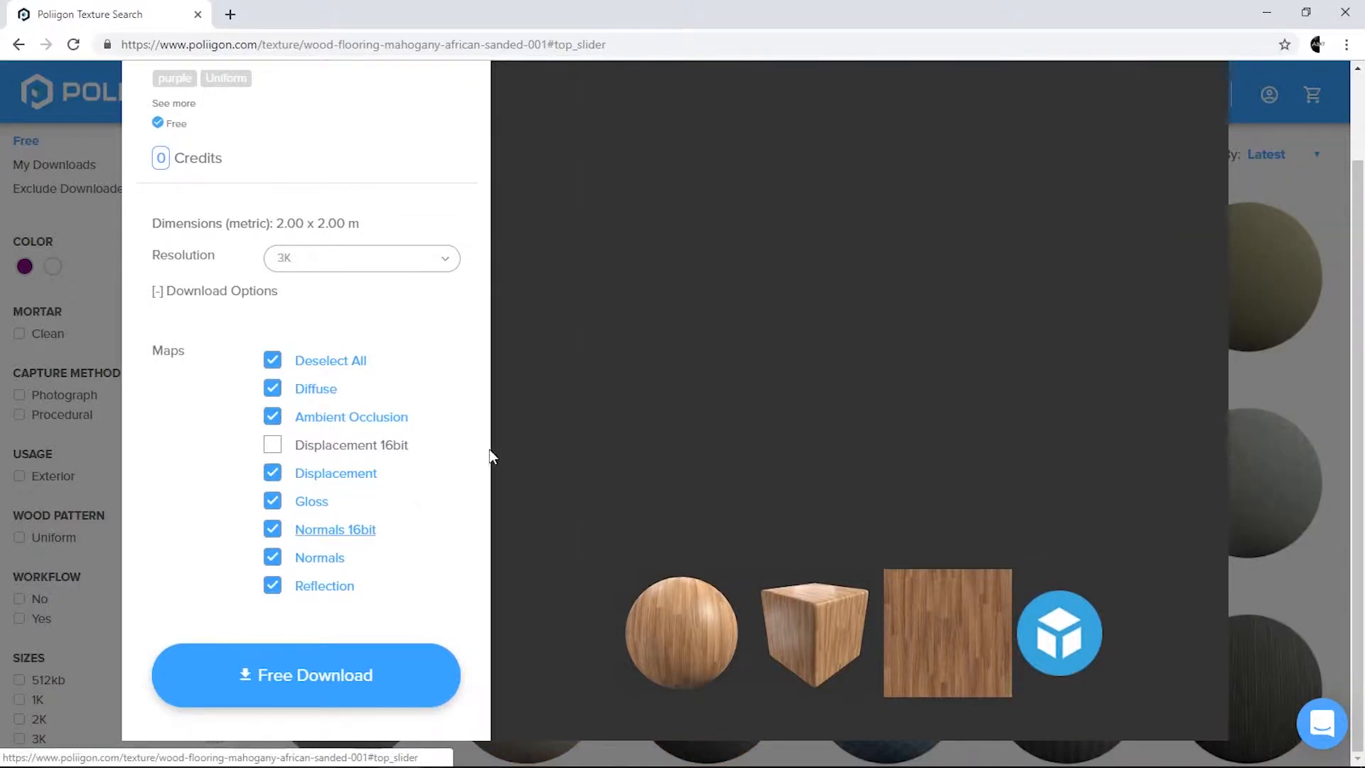
scroll(490, 457, "up", 1)
left_click(272, 614)
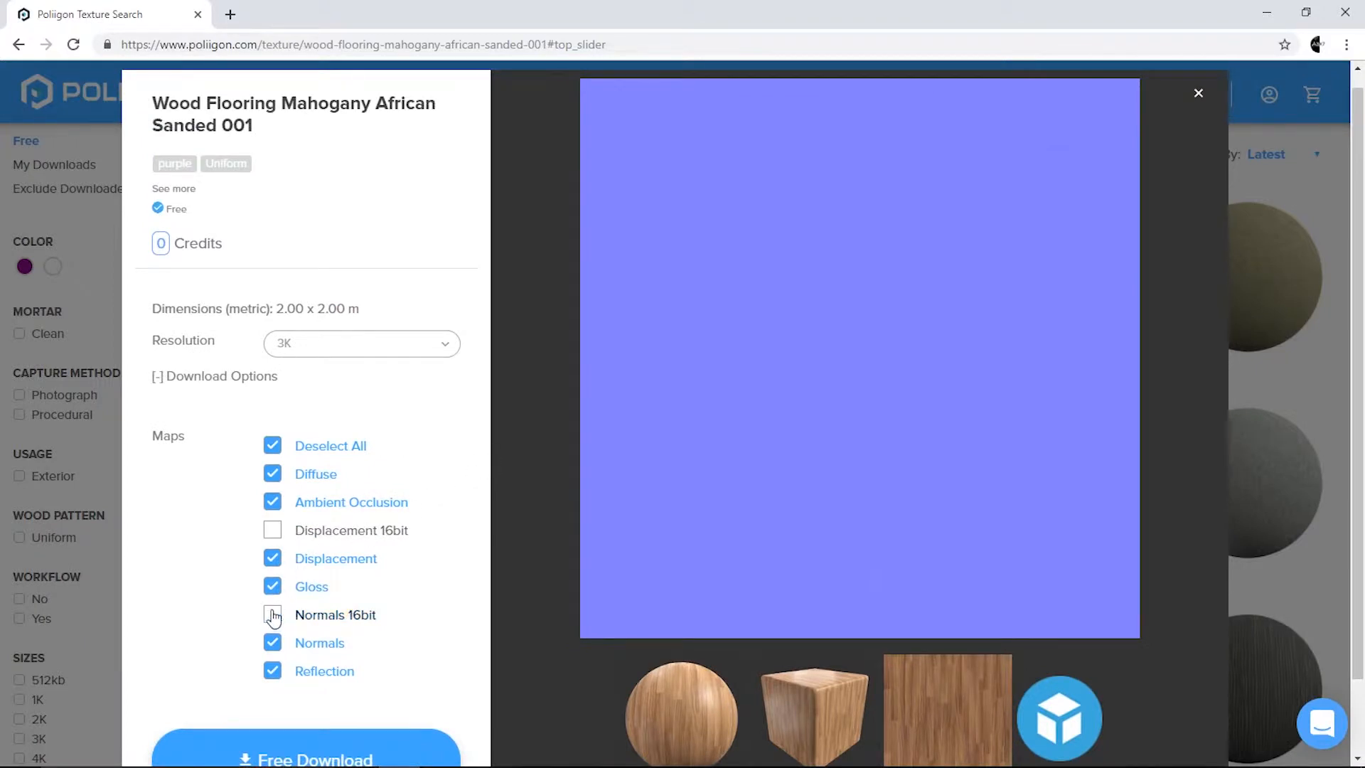
scroll(313, 551, "down", 1)
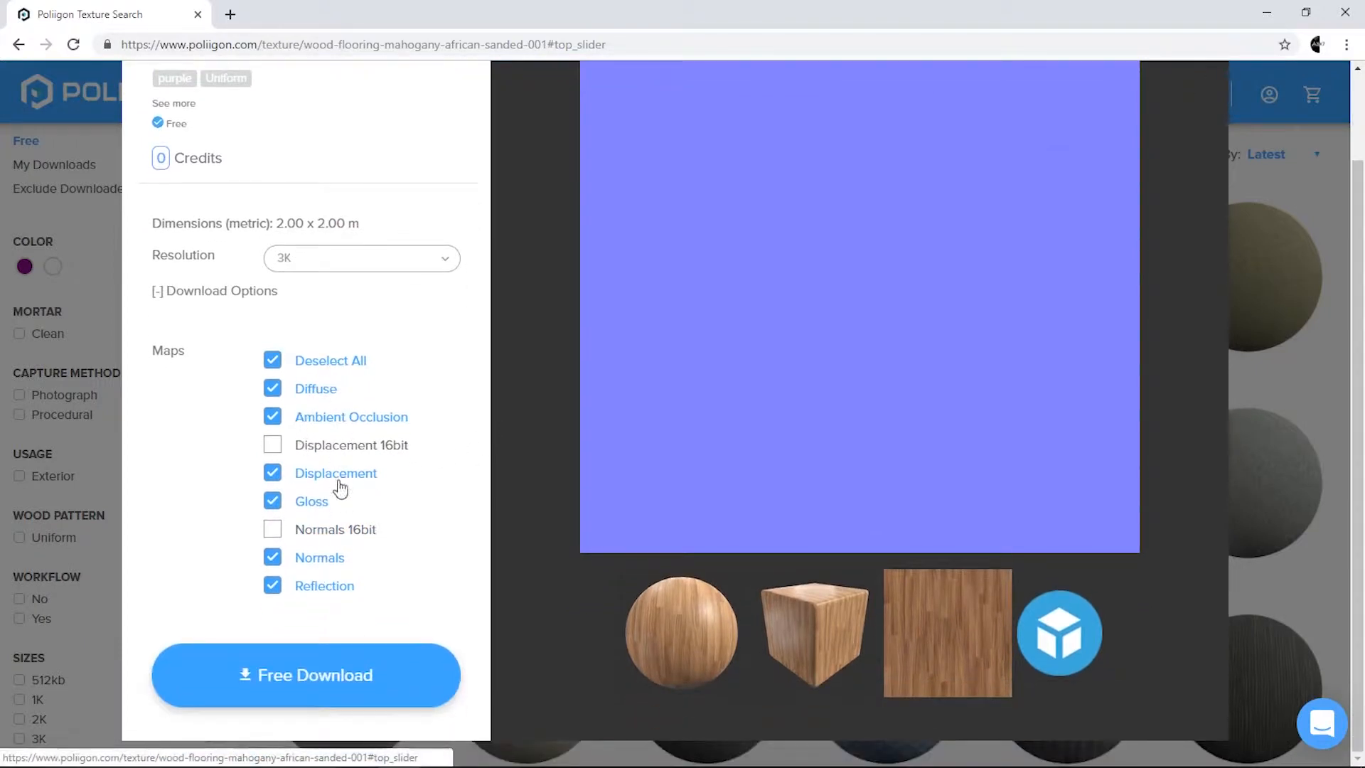
left_click(359, 678)
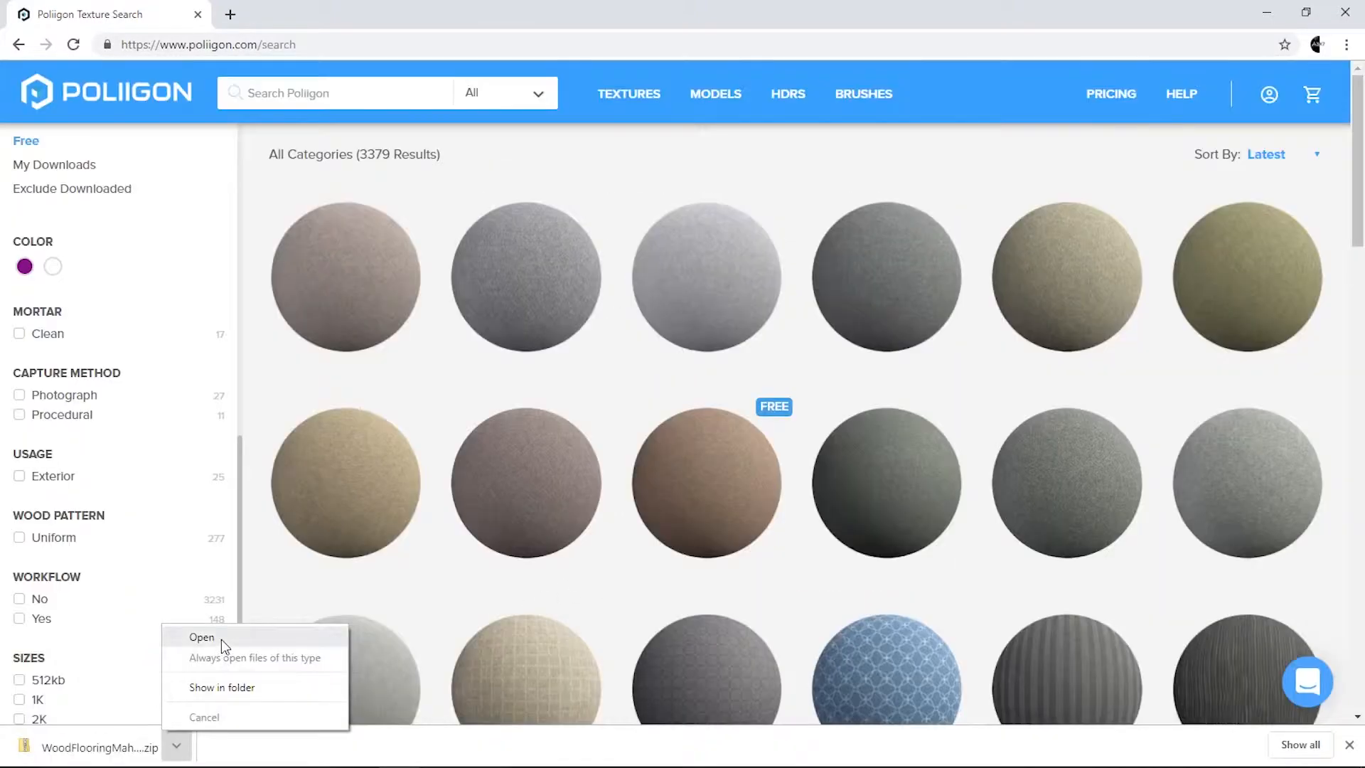
Open the downloaded texture archive and load its COL_3K image into the cube's Image Texture node in Blender.
left_click(222, 638)
left_click(797, 263)
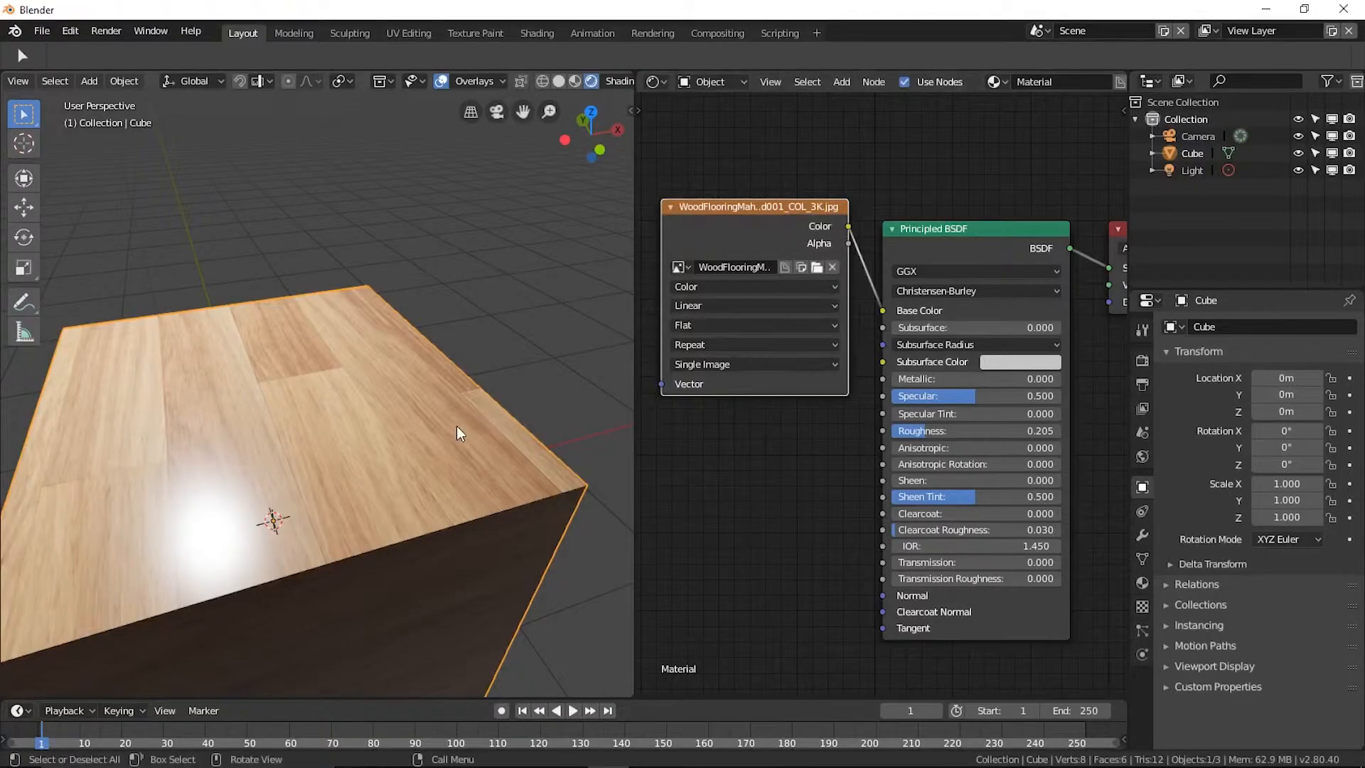
middle_click_drag(457, 426, 420, 451)
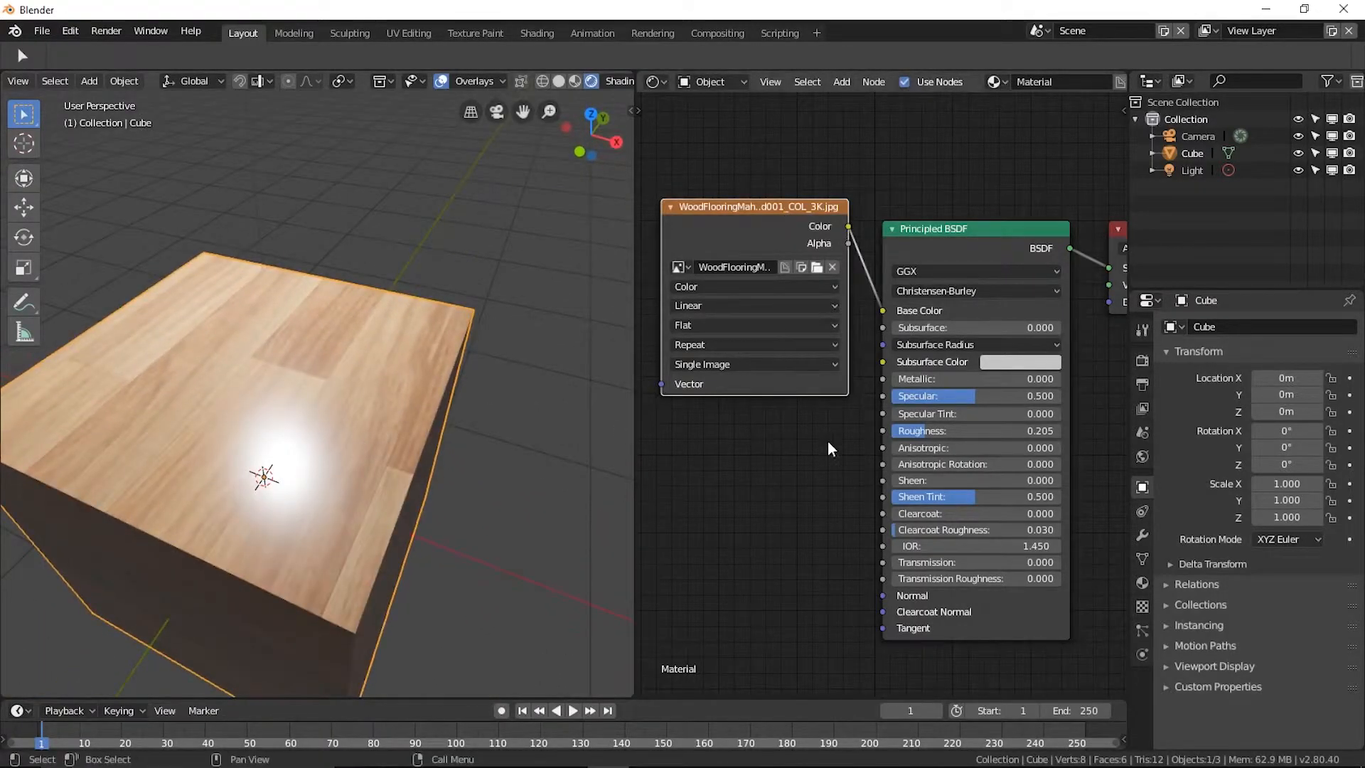
Add a second Image Texture node below the color texture and load WoodFlooringMahoganyAfricanSanded001_NRM_3K.jpg into it.
middle_click_drag(831, 448, 943, 399)
middle_click_drag(861, 473, 867, 409)
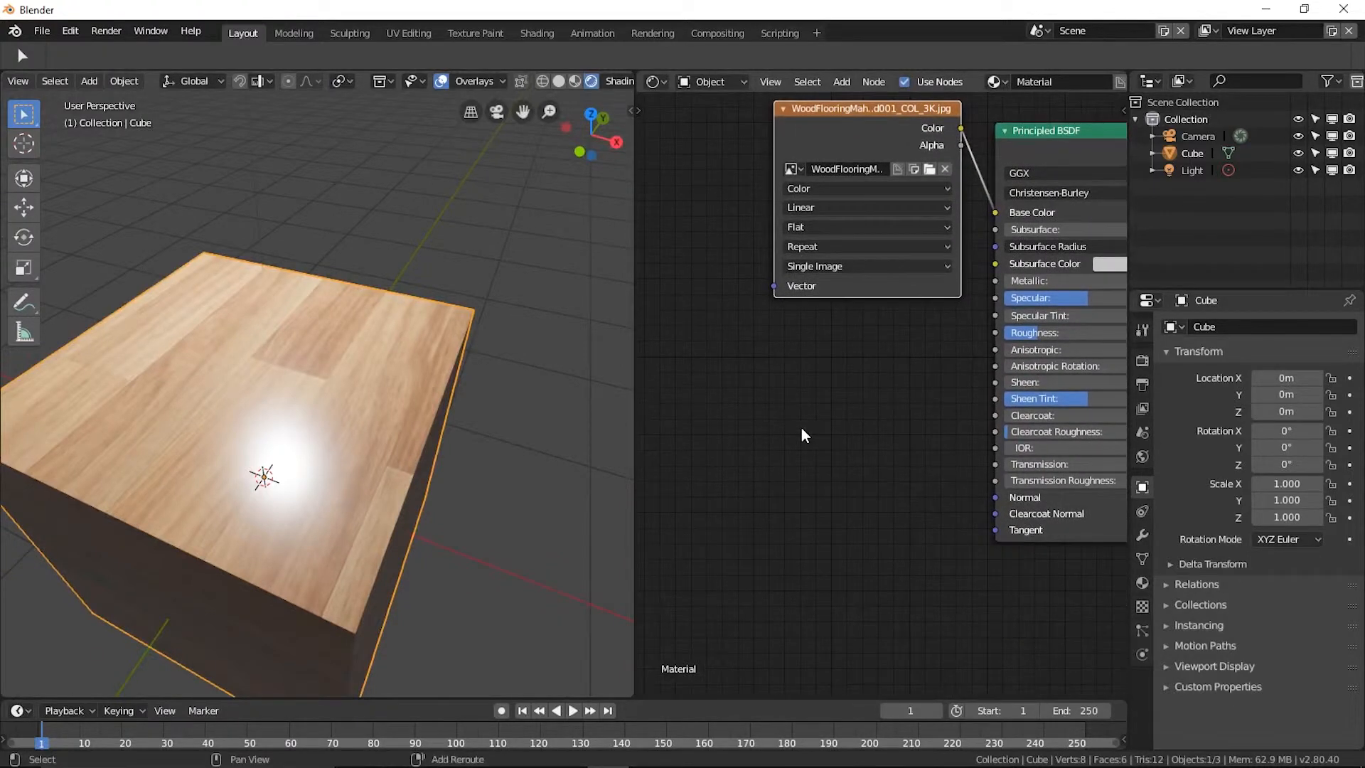
key("shift+a")
mouse_move(801, 428)
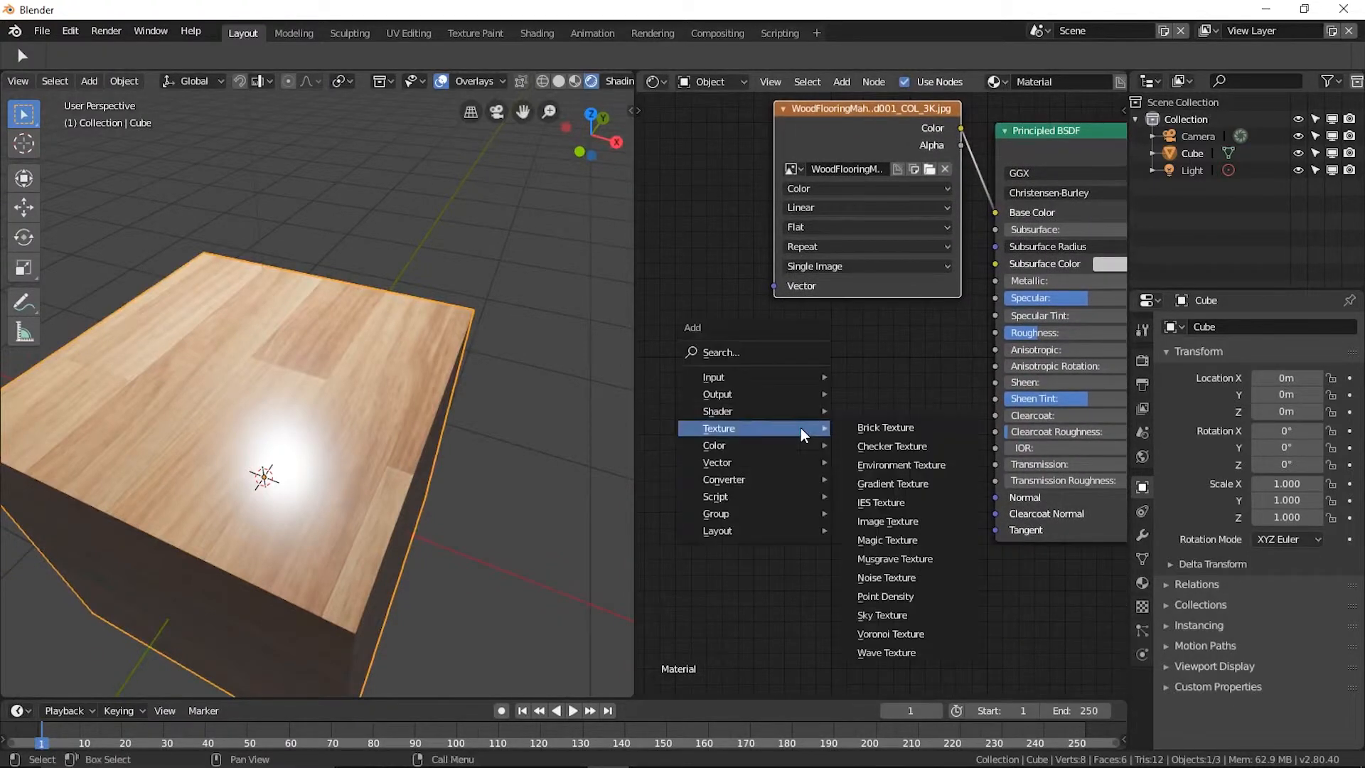
left_click(888, 521)
left_click(695, 415)
left_click(839, 476)
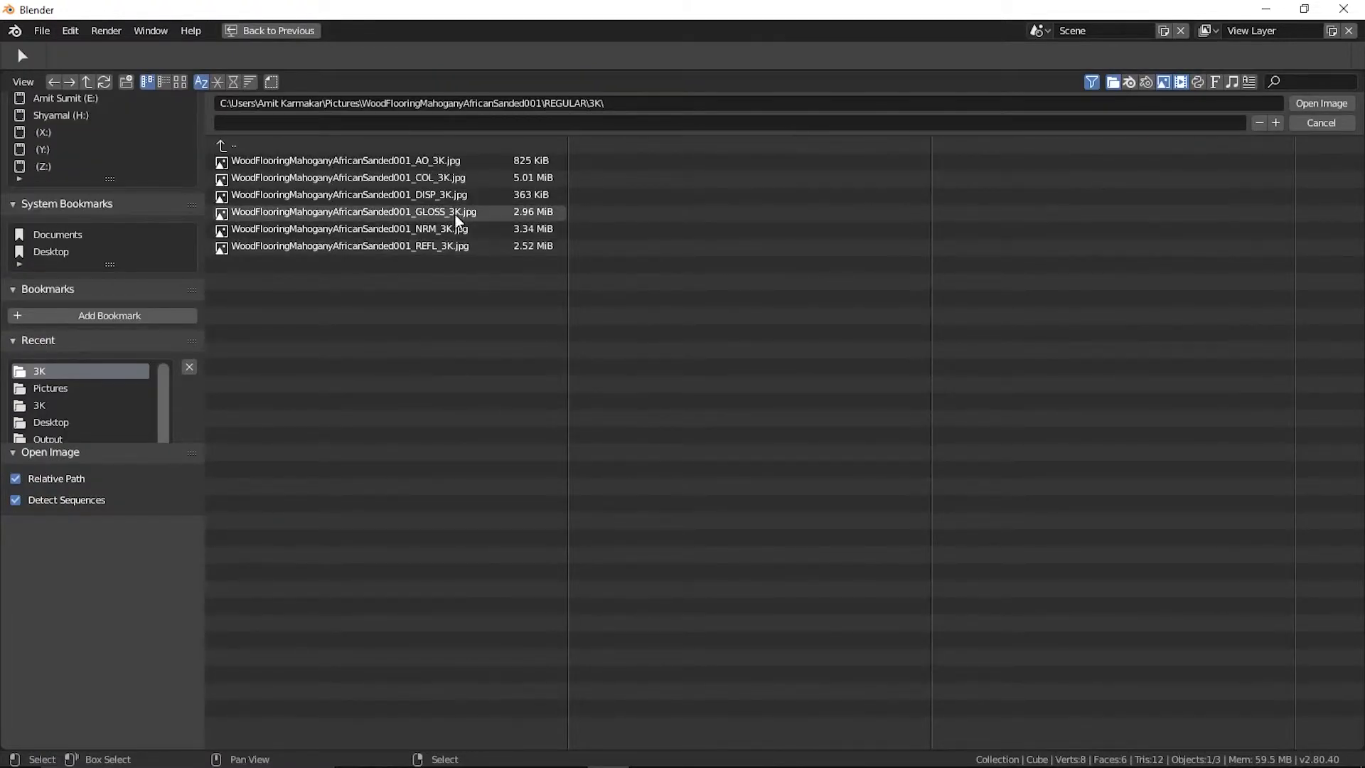
double_click(453, 233)
Connect the NRM_3K image's Color output to the Principled BSDF's Normal input and inspect the cube.
left_click_drag(884, 446, 1001, 502)
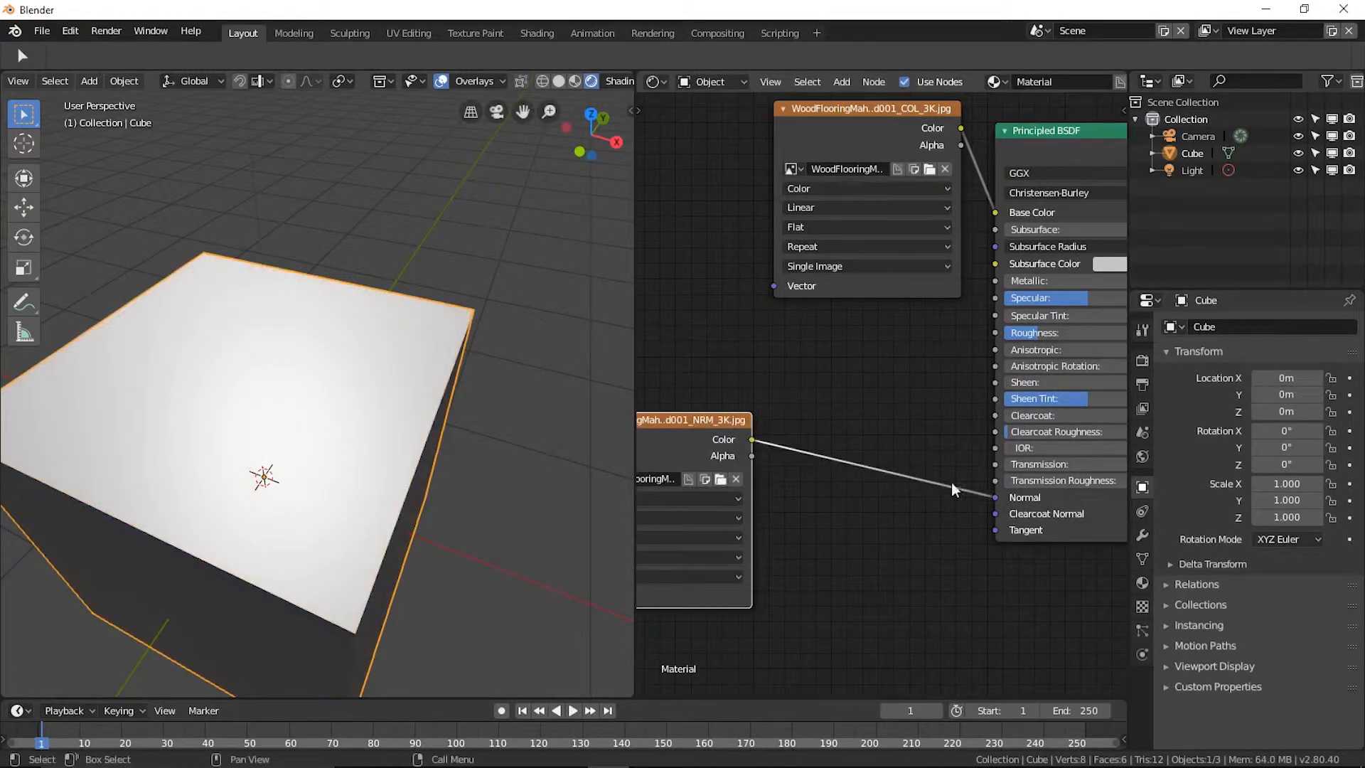
middle_click_drag(380, 465, 420, 472)
middle_click_drag(819, 470, 815, 467)
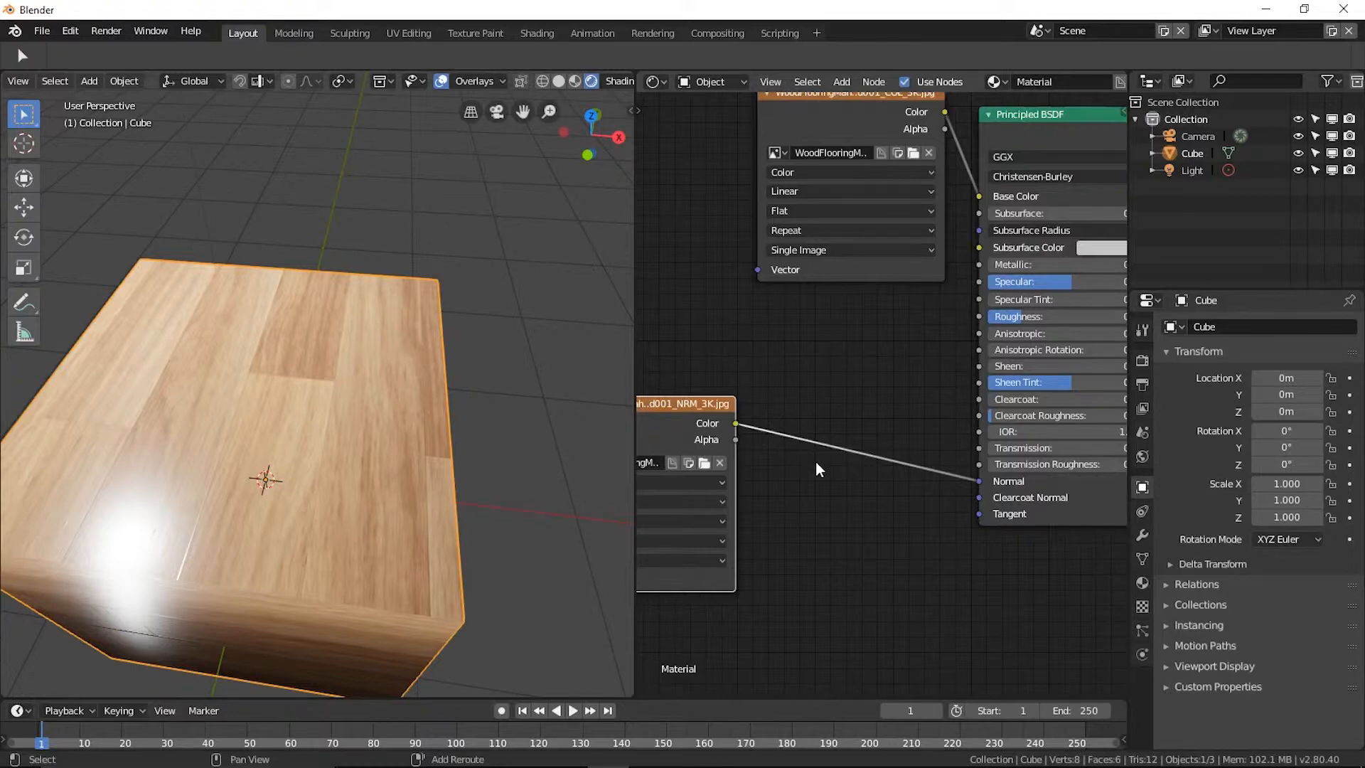
Insert a Normal Map node on the link between the NRM_3K image and the Principled BSDF's Normal input.
key("shift+a")
mouse_move(846, 464)
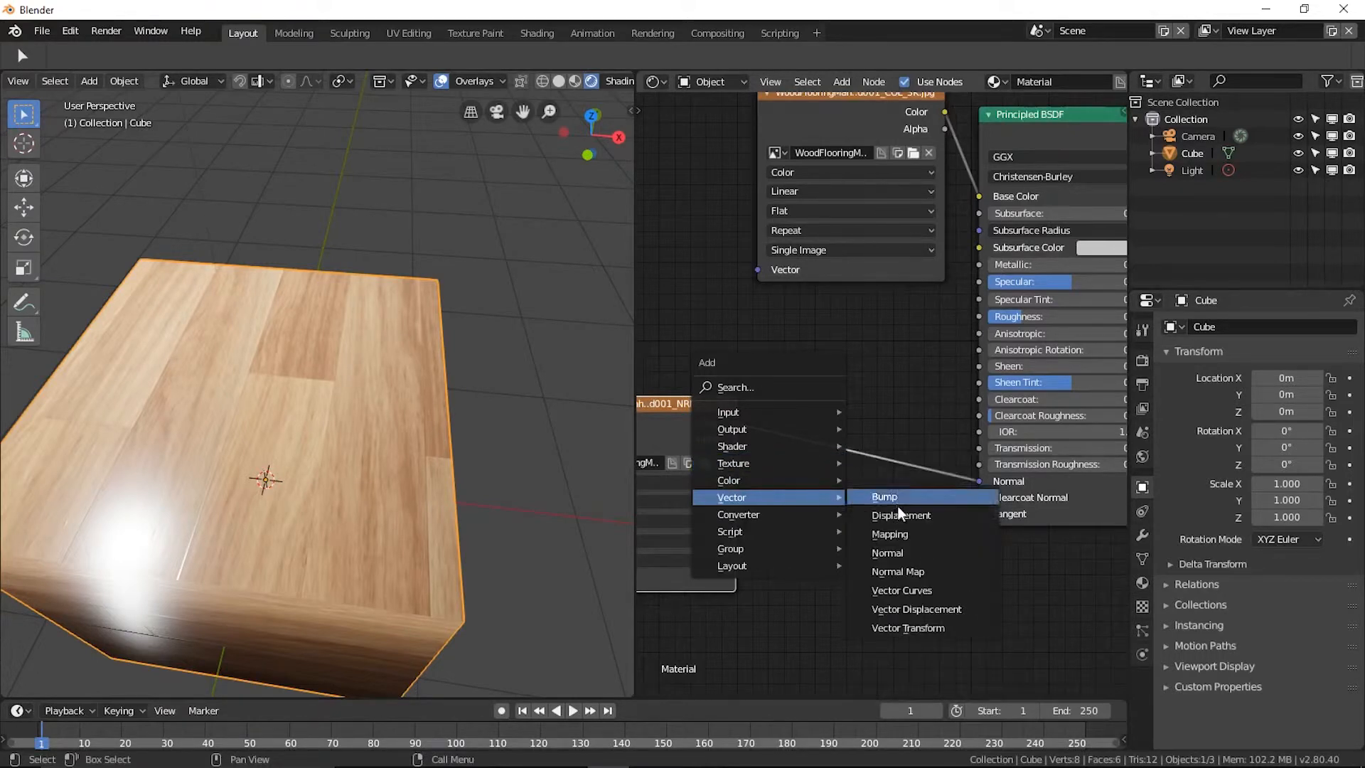
left_click(898, 572)
left_click(795, 422)
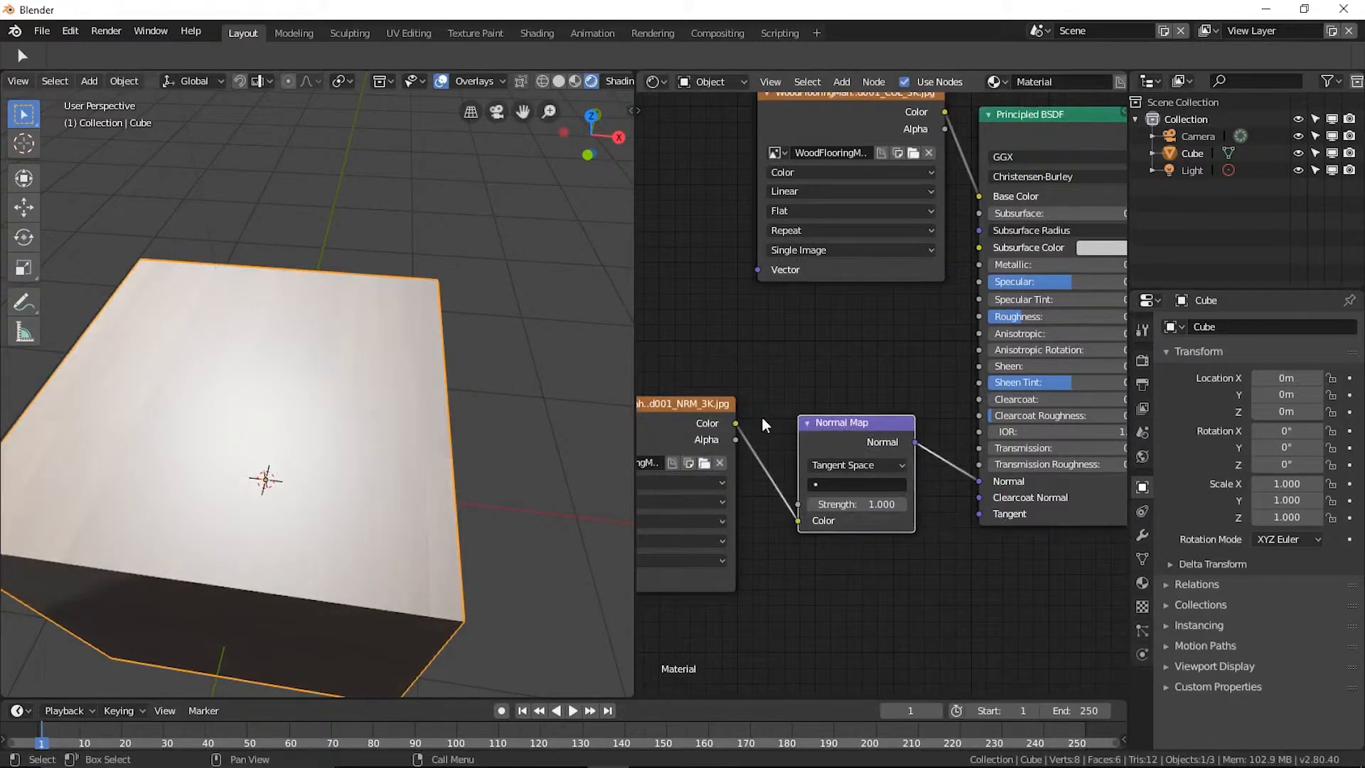
middle_click_drag(462, 441, 351, 344)
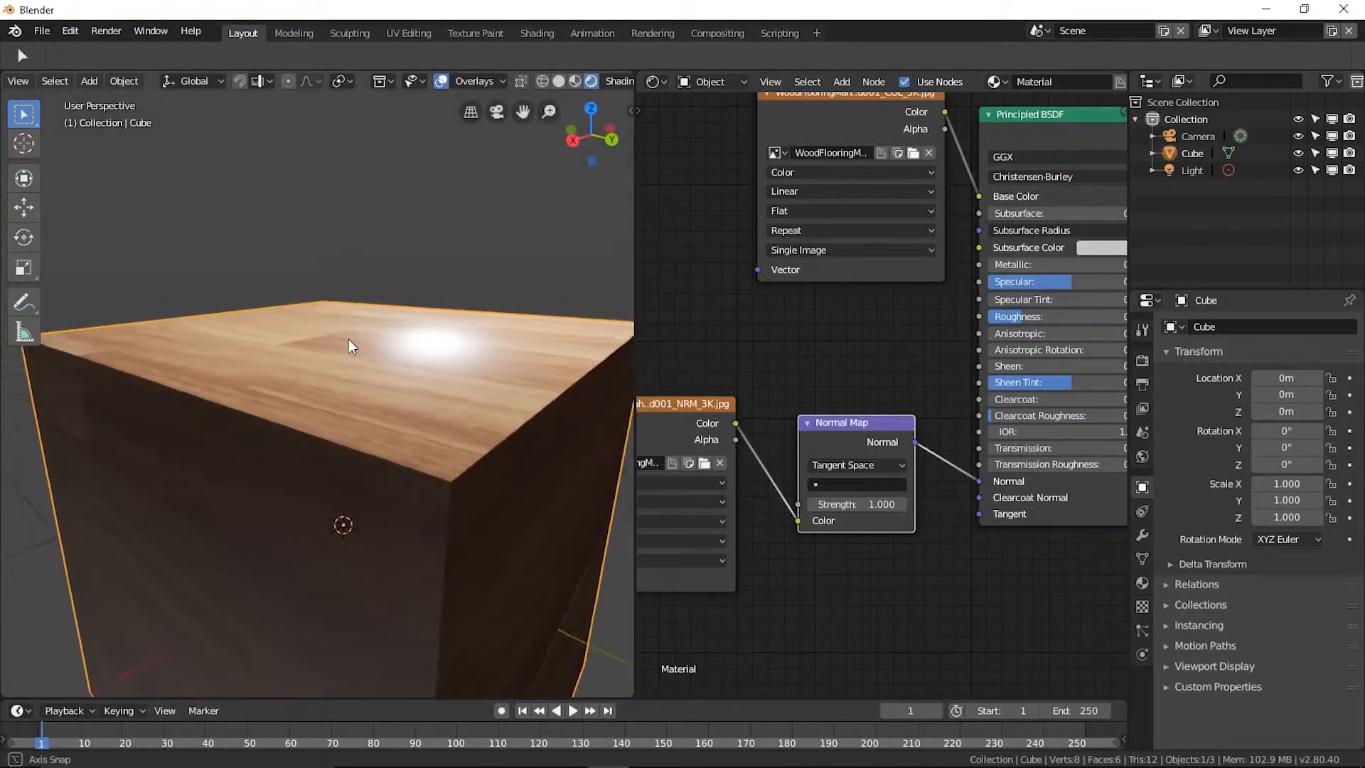
Set the color space of the NRM_3K image texture to Non-Color Data.
middle_click_drag(645, 490, 741, 482)
left_click(740, 474)
left_click(713, 438)
Examine the wood's surface relief and light reflections on the cube from several angles.
mouse_move(548, 436)
middle_mouse_down()
mouse_move(548, 450)
mouse_move(278, 434)
mouse_move(46, 478)
mouse_move(90, 445)
mouse_move(102, 414)
middle_mouse_up()
middle_click_drag(272, 502, 408, 500)
scroll(326, 494, "down", 3)
middle_click_drag(326, 494, 270, 527)
scroll(292, 475, "down", 5)
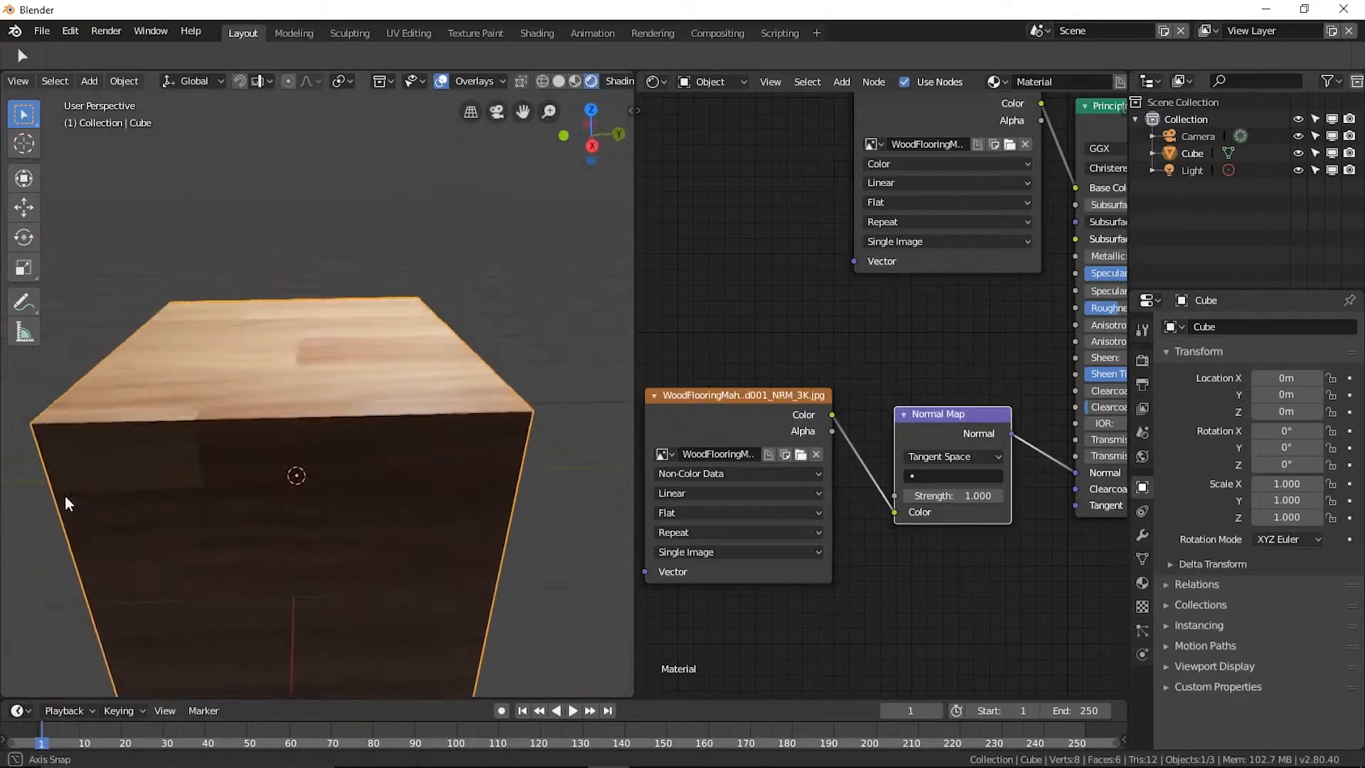
middle_click_drag(298, 445, 128, 540)
scroll(375, 522, "up", 5)
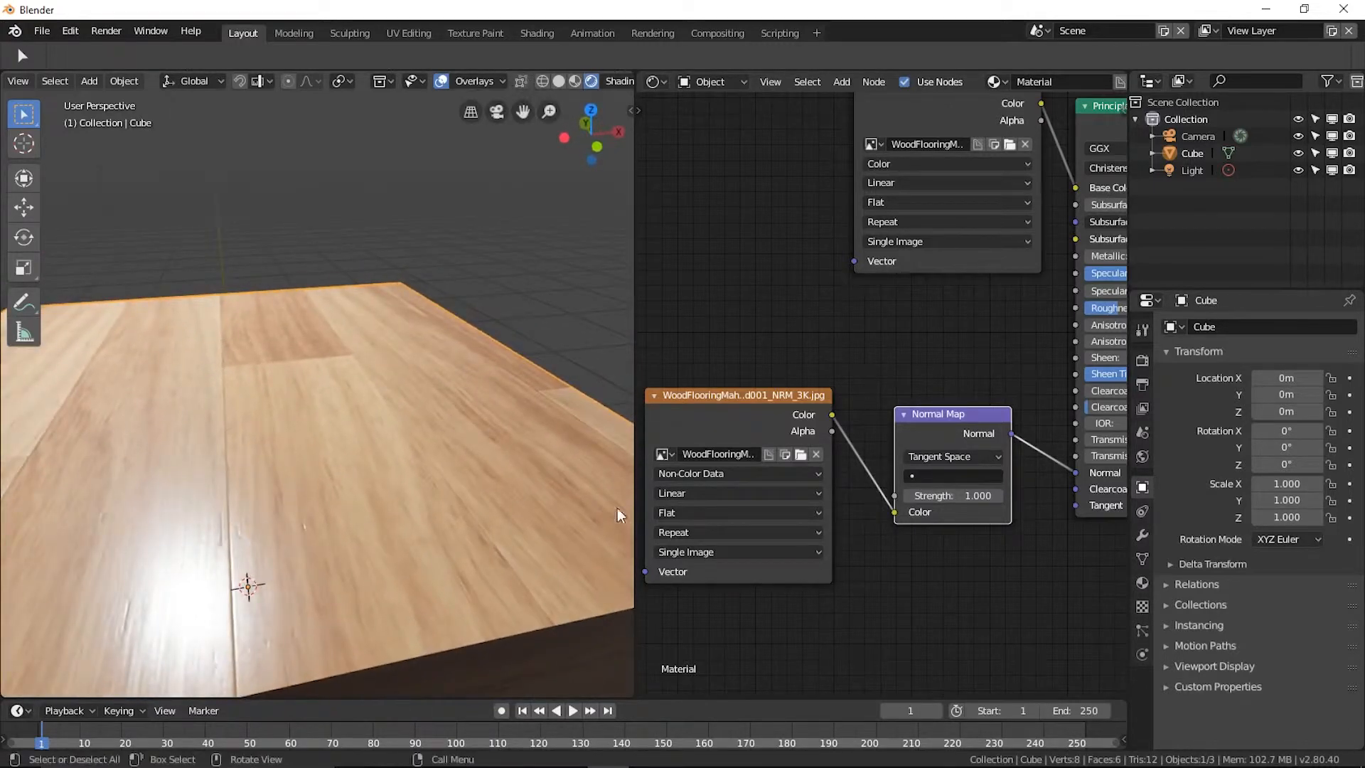
Move the Normal Map node lower, then disconnect and reconnect its Normal output to compare the surface.
left_click_drag(965, 419, 933, 477)
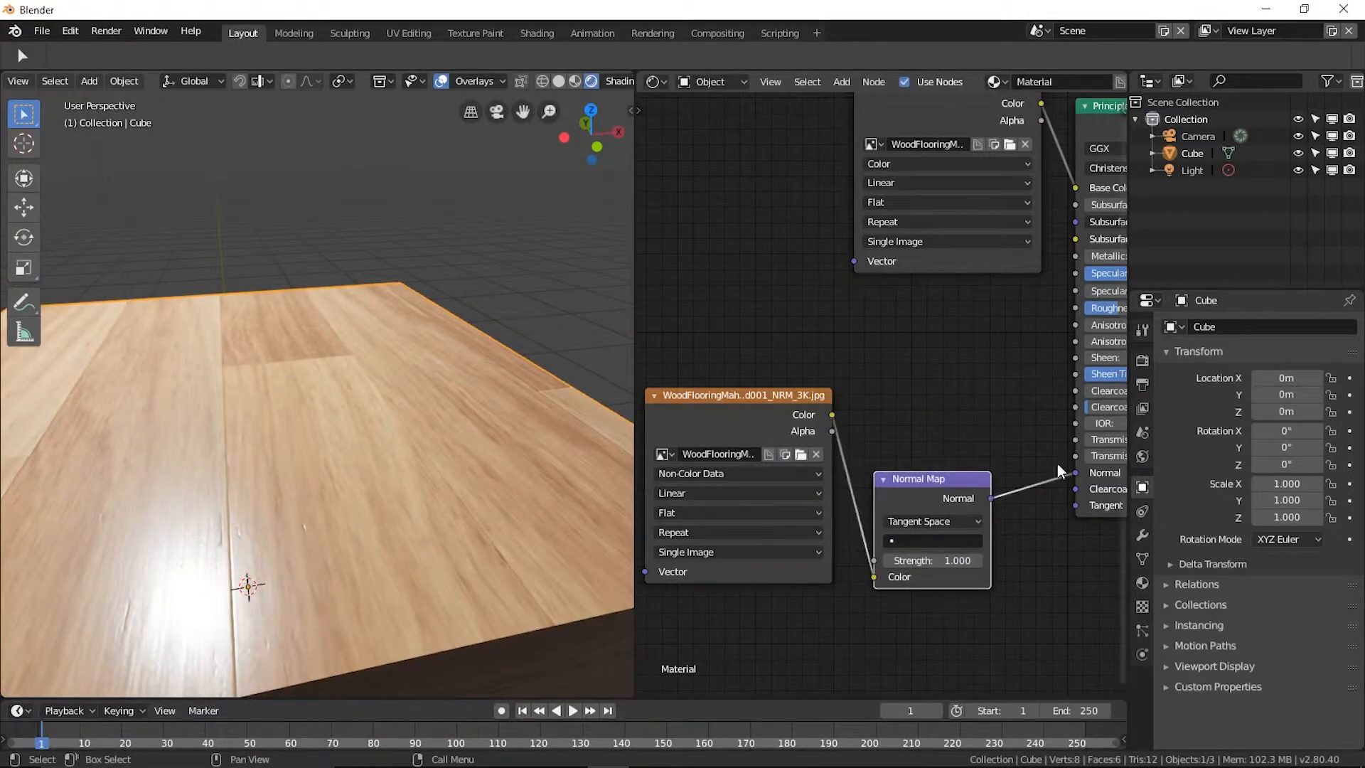
left_click_drag(1075, 481, 1075, 475)
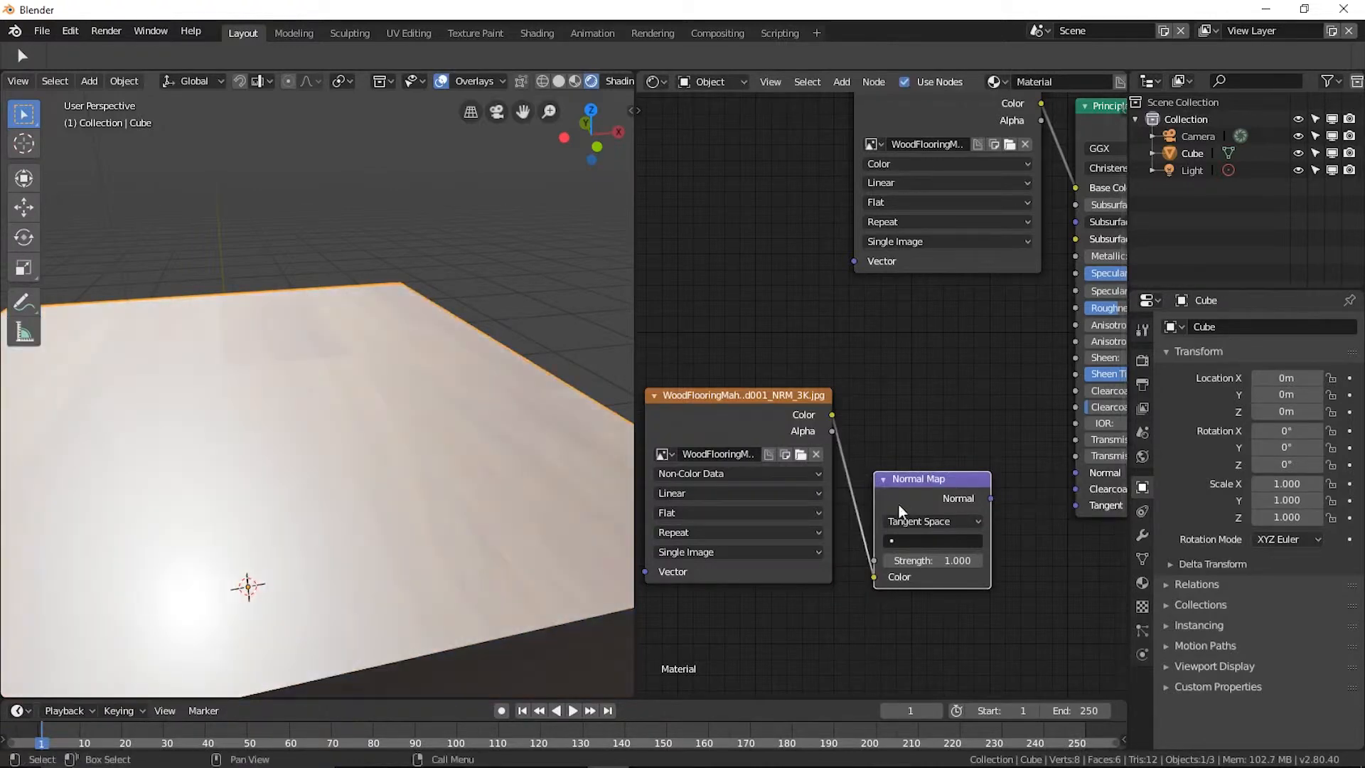
middle_click_drag(527, 496, 527, 496)
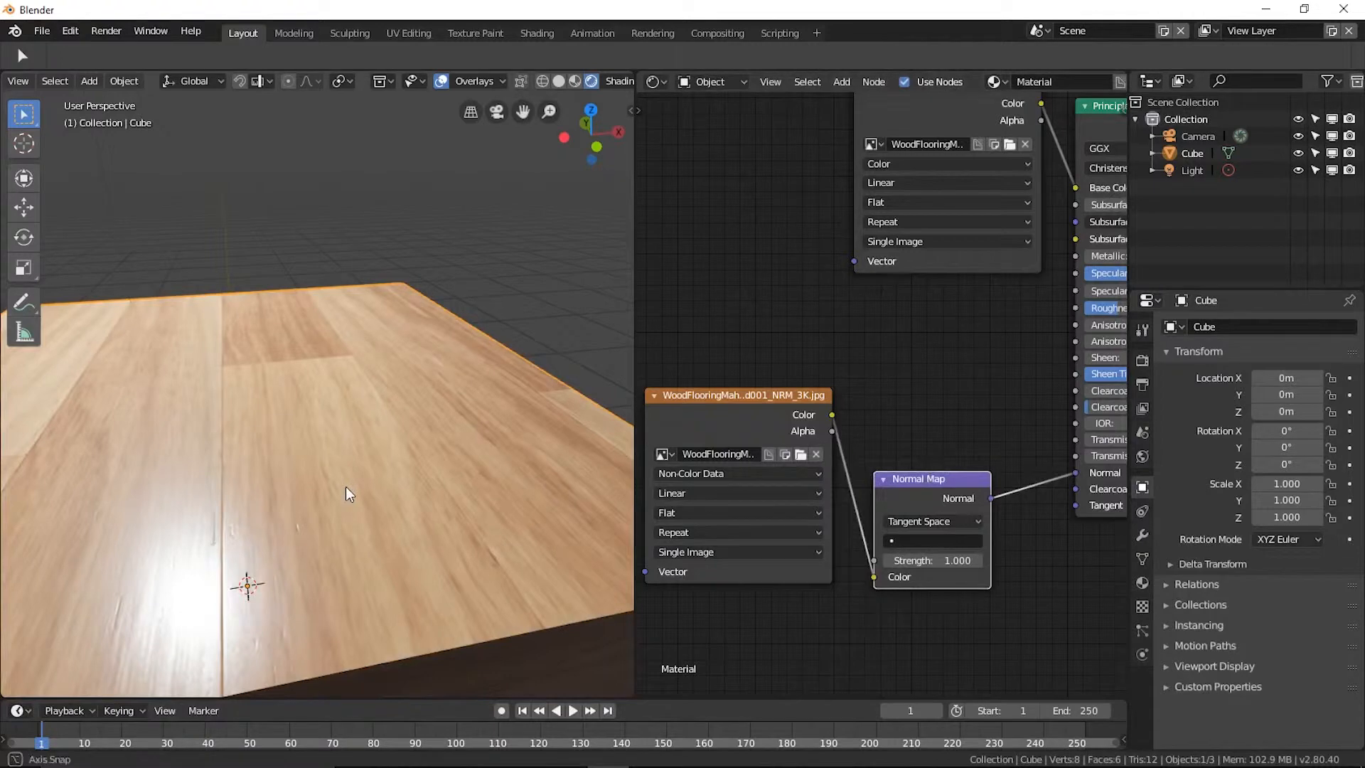
middle_click_drag(348, 494, 352, 494)
scroll(359, 397, "down", 5)
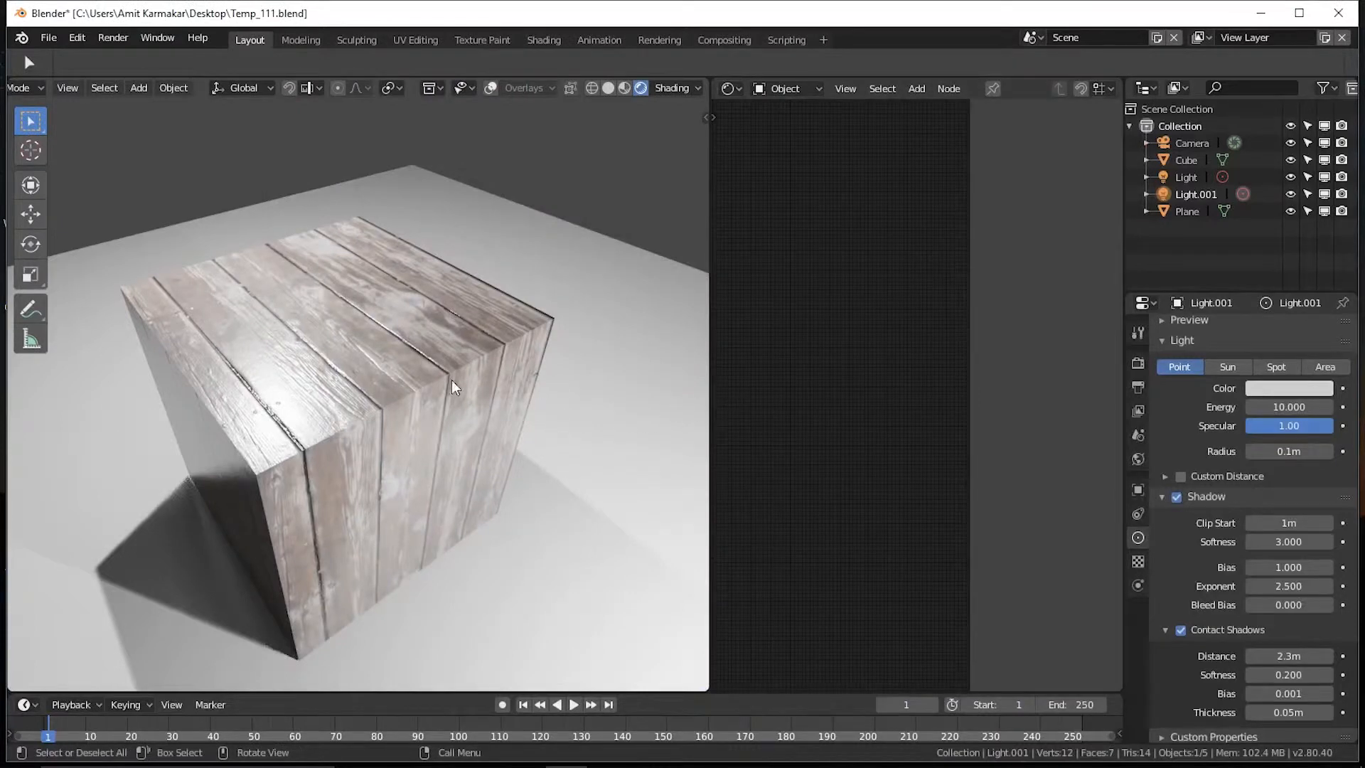
Select the wood plank cube in Temp_111.blend and raise its Principled BSDF roughness to 1.000.
left_click(452, 382)
middle_click_drag(860, 489, 918, 440)
key("n")
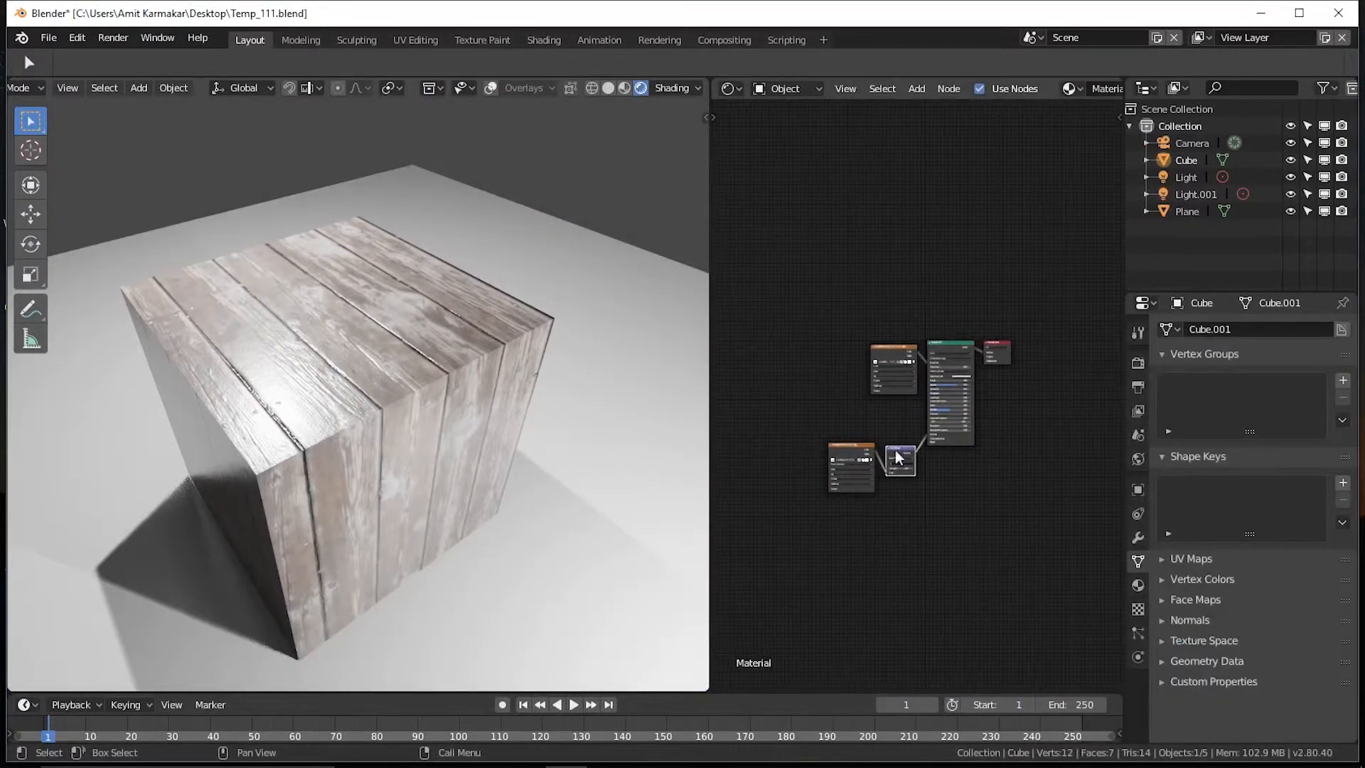
middle_click_drag(854, 507, 857, 526)
scroll(928, 452, "up", 6)
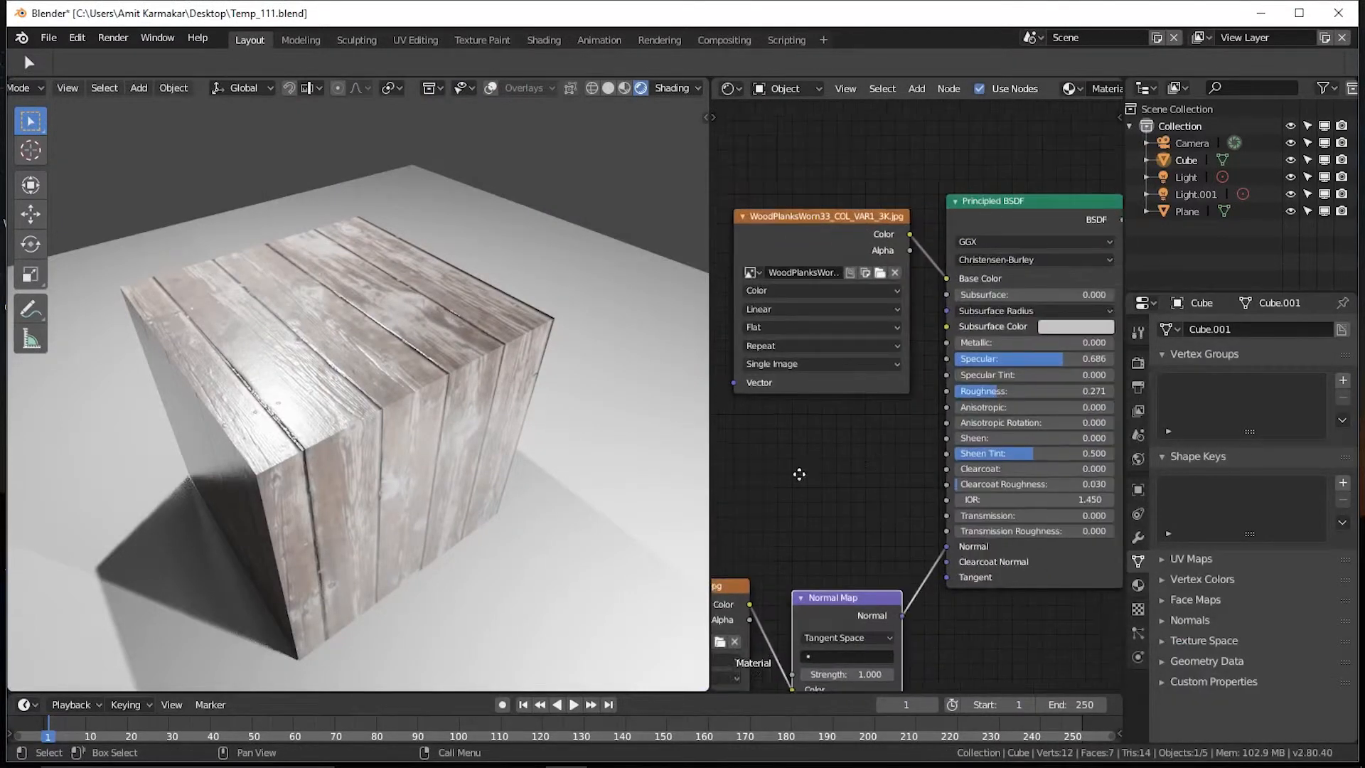
scroll(989, 463, "up", 2)
middle_click_drag(989, 462, 1029, 450)
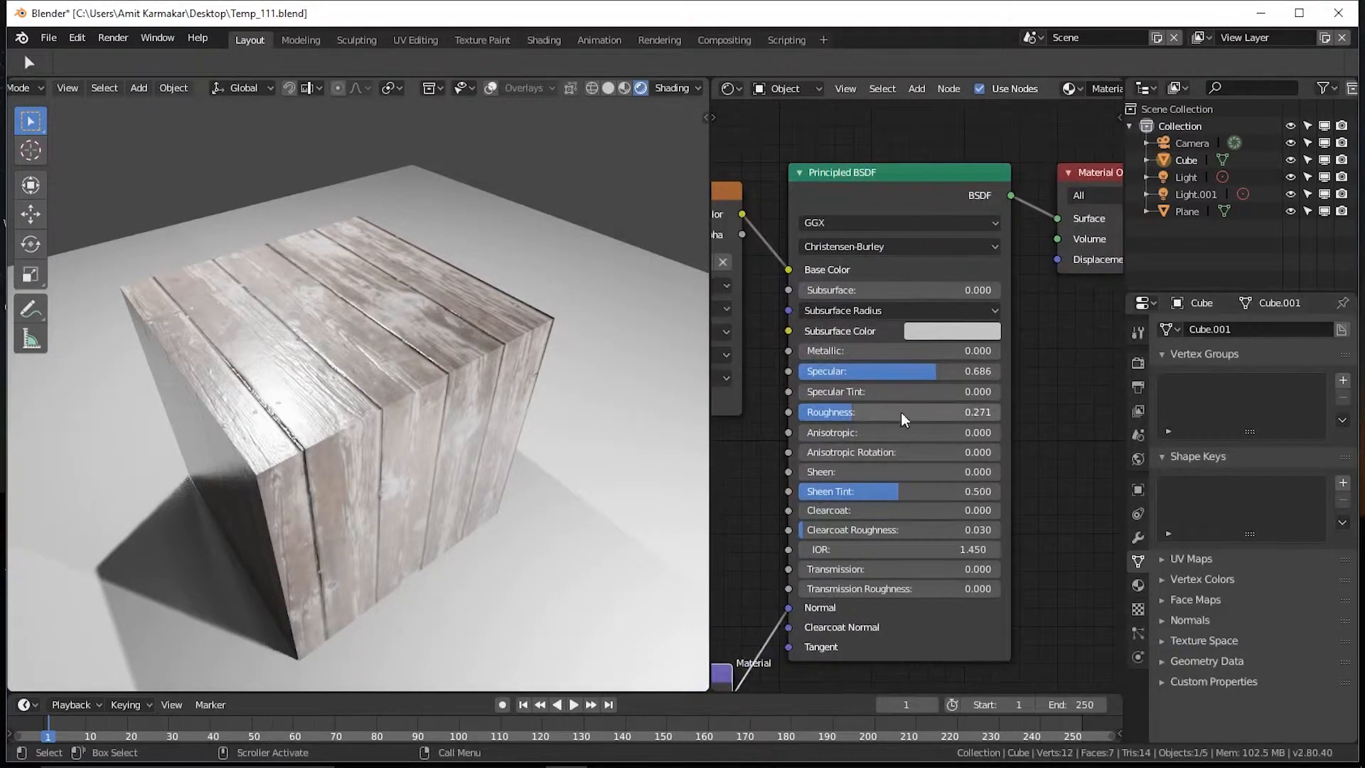
left_click_drag(845, 417, 993, 418)
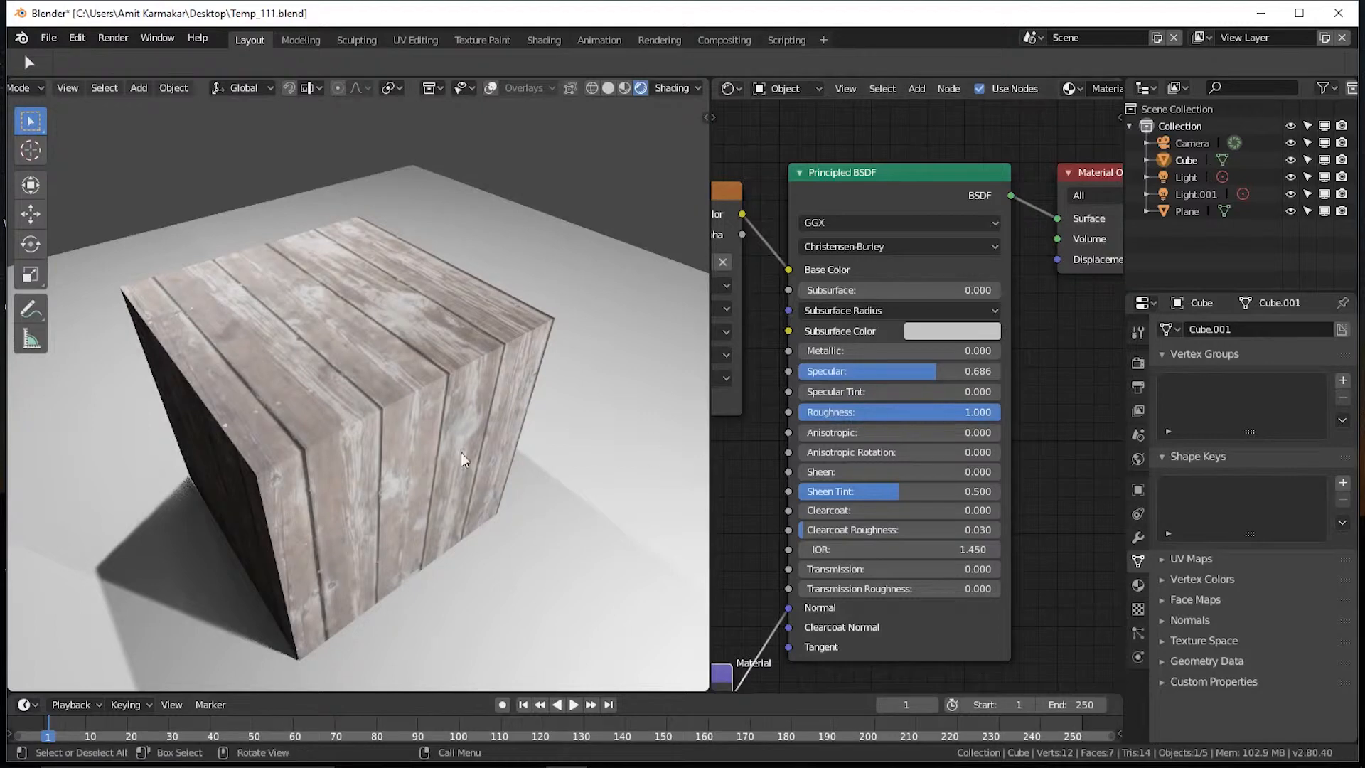
mouse_move(425, 463)
middle_mouse_down()
mouse_move(396, 396)
mouse_move(310, 382)
mouse_move(438, 473)
middle_mouse_up()
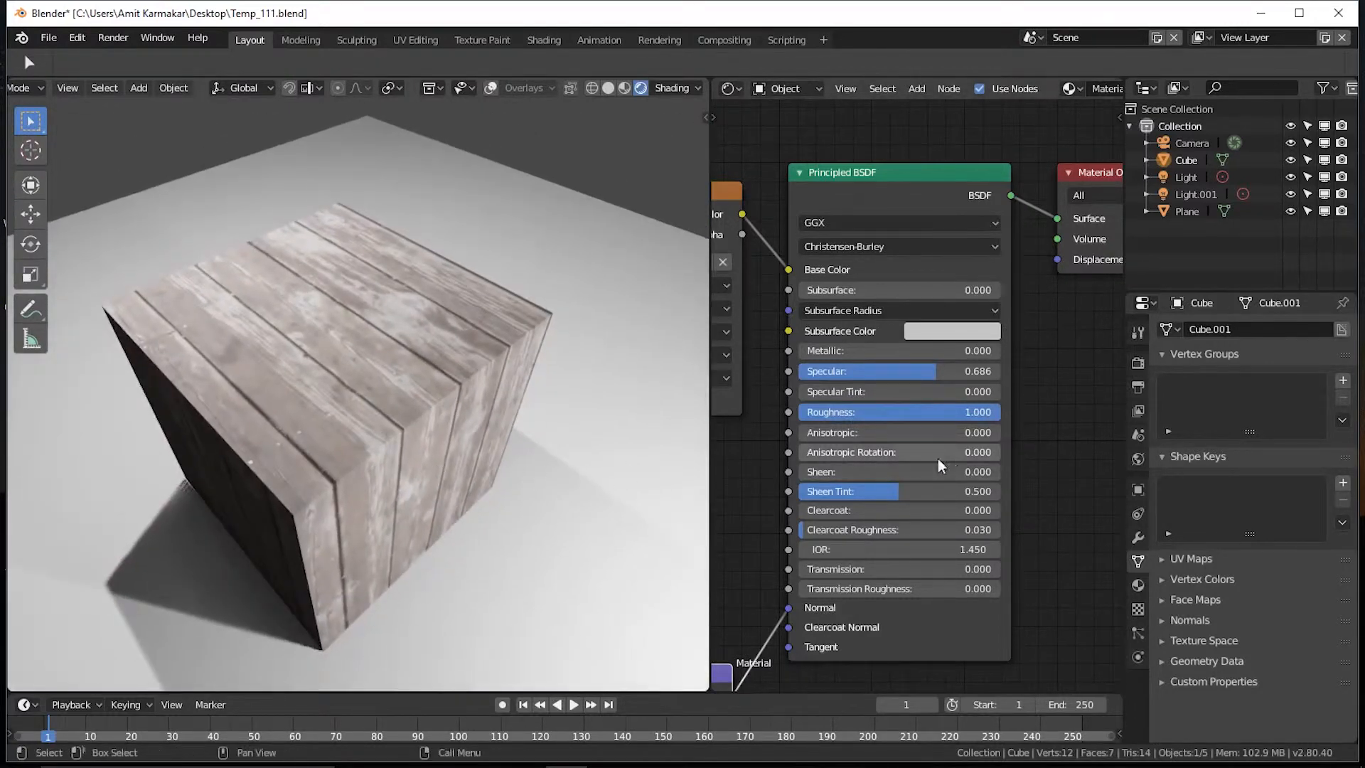
Lower the plank cube's roughness strongly and inspect the reflections on its surface.
left_click_drag(971, 418, 801, 419)
middle_click_drag(648, 425, 450, 444)
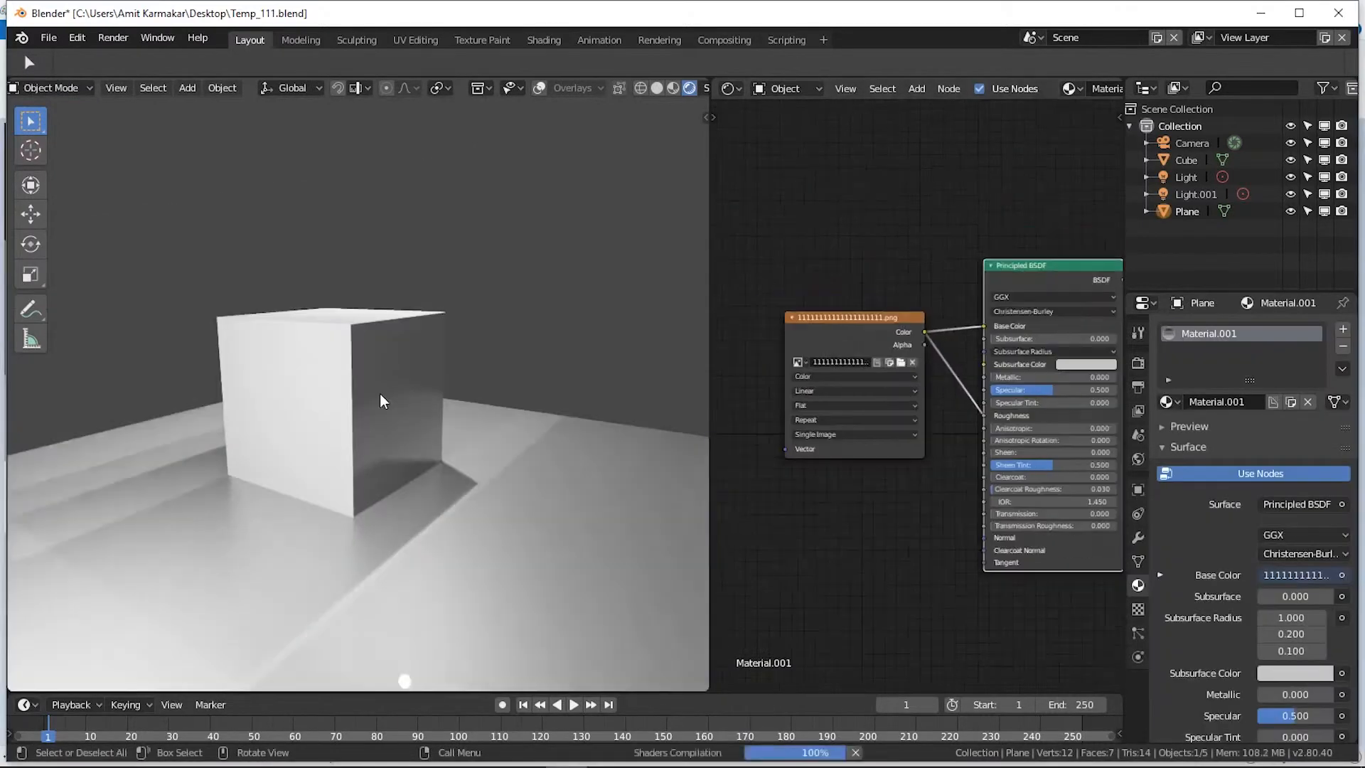
Inspect the black-and-white textured plane, turn on the viewport overlays and delete the Light.001 point light.
mouse_move(381, 396)
middle_mouse_down()
mouse_move(442, 406)
mouse_move(457, 450)
mouse_move(509, 451)
mouse_move(587, 418)
mouse_move(388, 420)
mouse_move(463, 430)
mouse_move(548, 422)
mouse_move(468, 427)
mouse_move(399, 403)
middle_mouse_up()
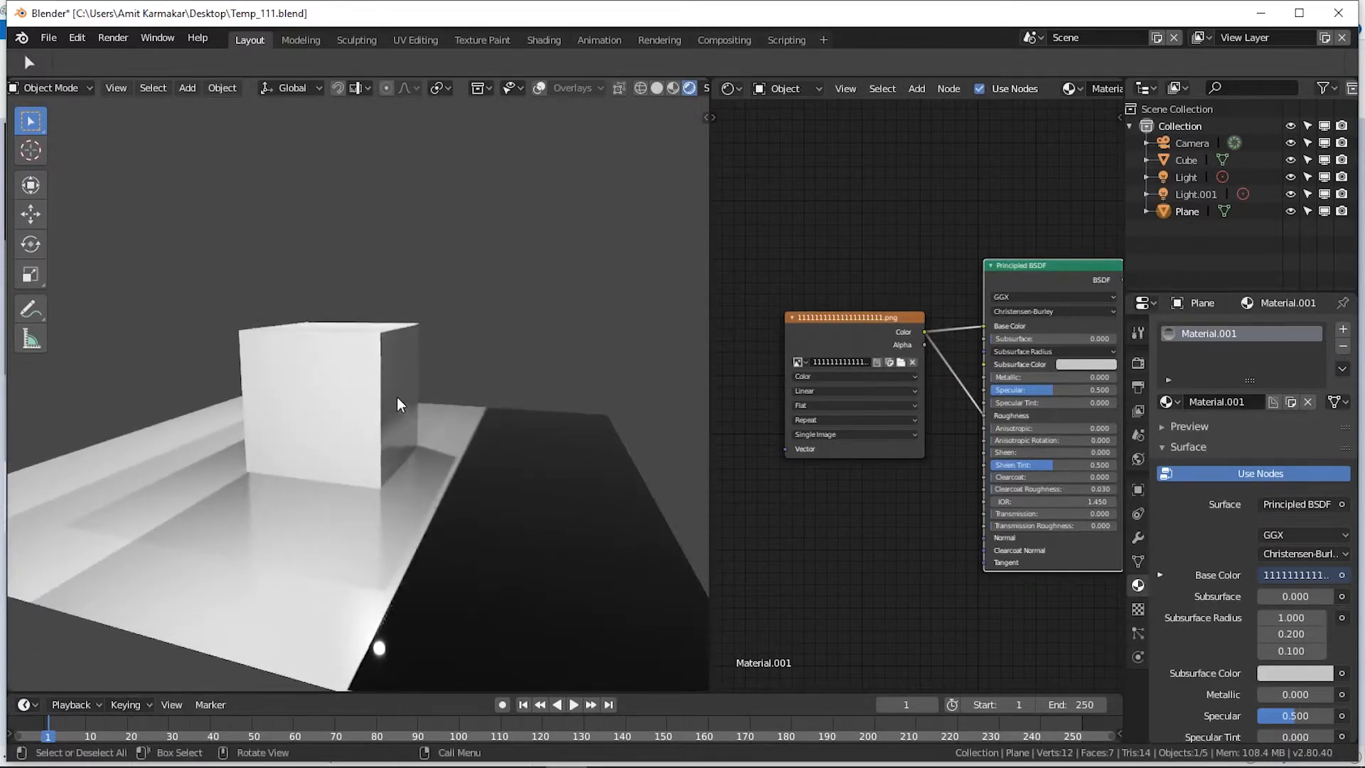
scroll(369, 300, "down", 5)
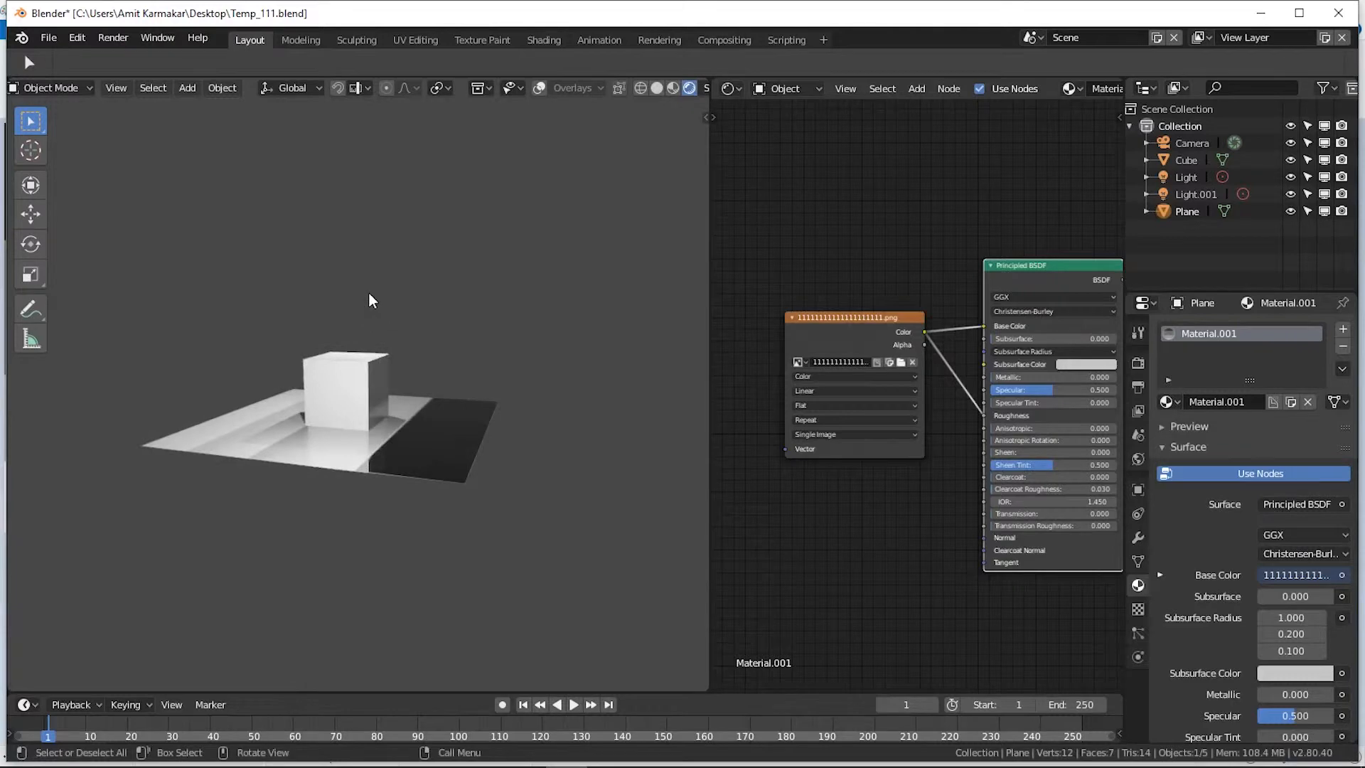
left_click(538, 88)
left_click(371, 284)
key("x")
left_click(369, 281)
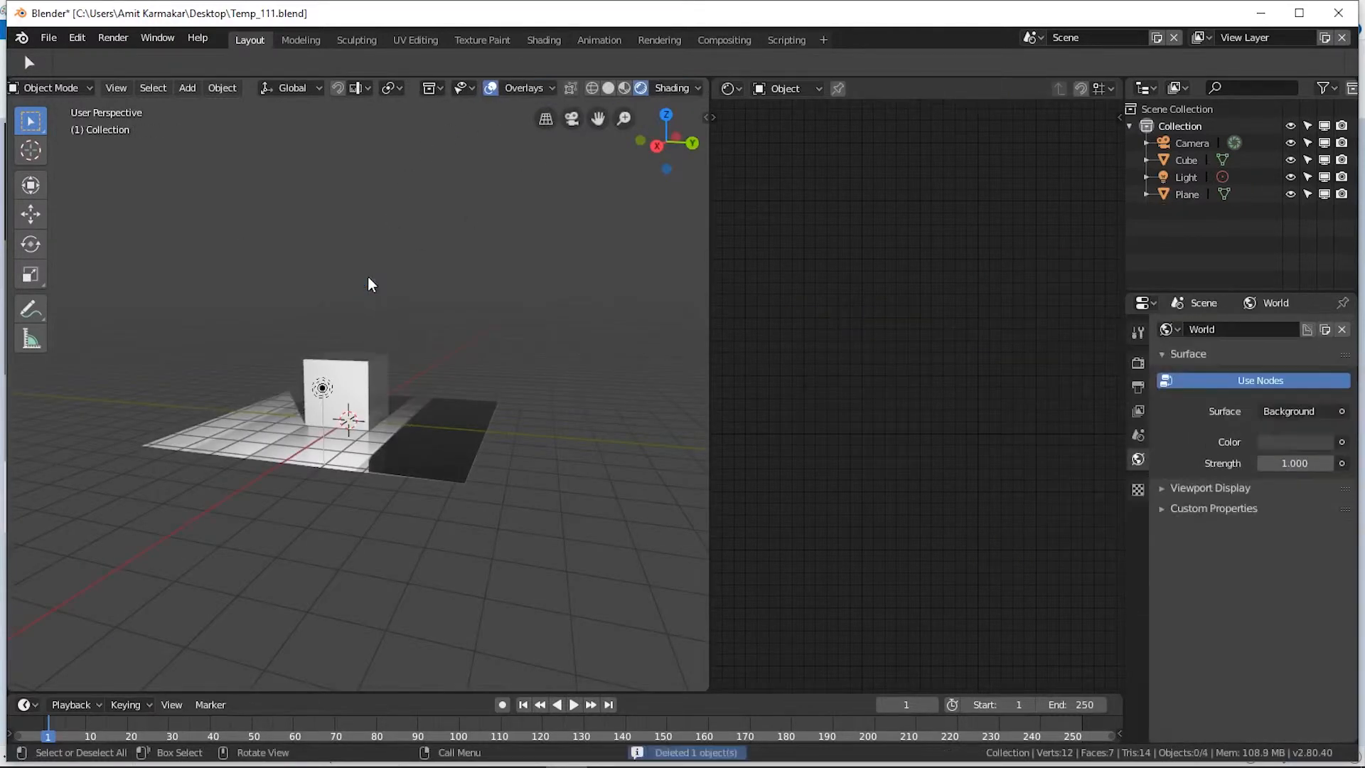
Inspect the lit black-and-white plane, and the reflections on the wood plank cube with its GLOSS map driving roughness.
scroll(368, 284, "up", 5)
middle_click_drag(359, 327, 324, 341)
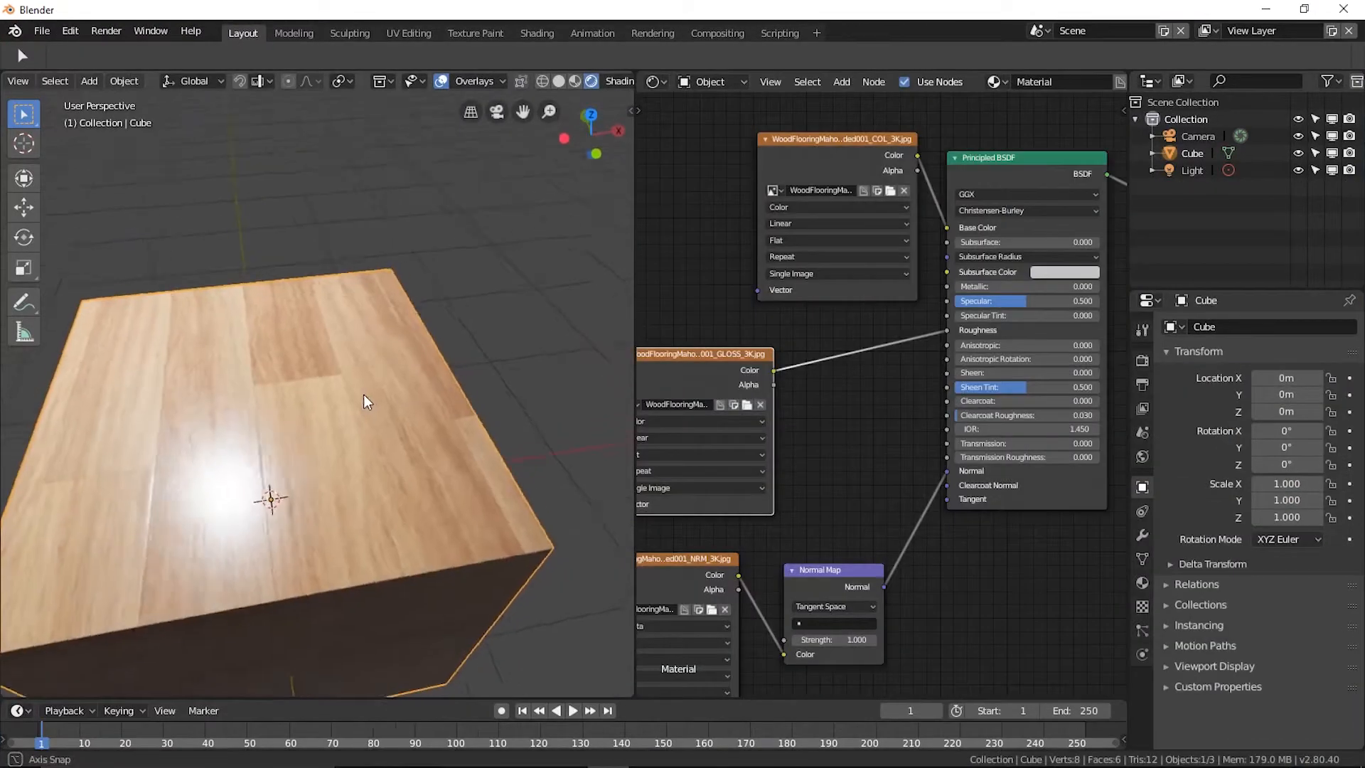
middle_click_drag(365, 396, 543, 424)
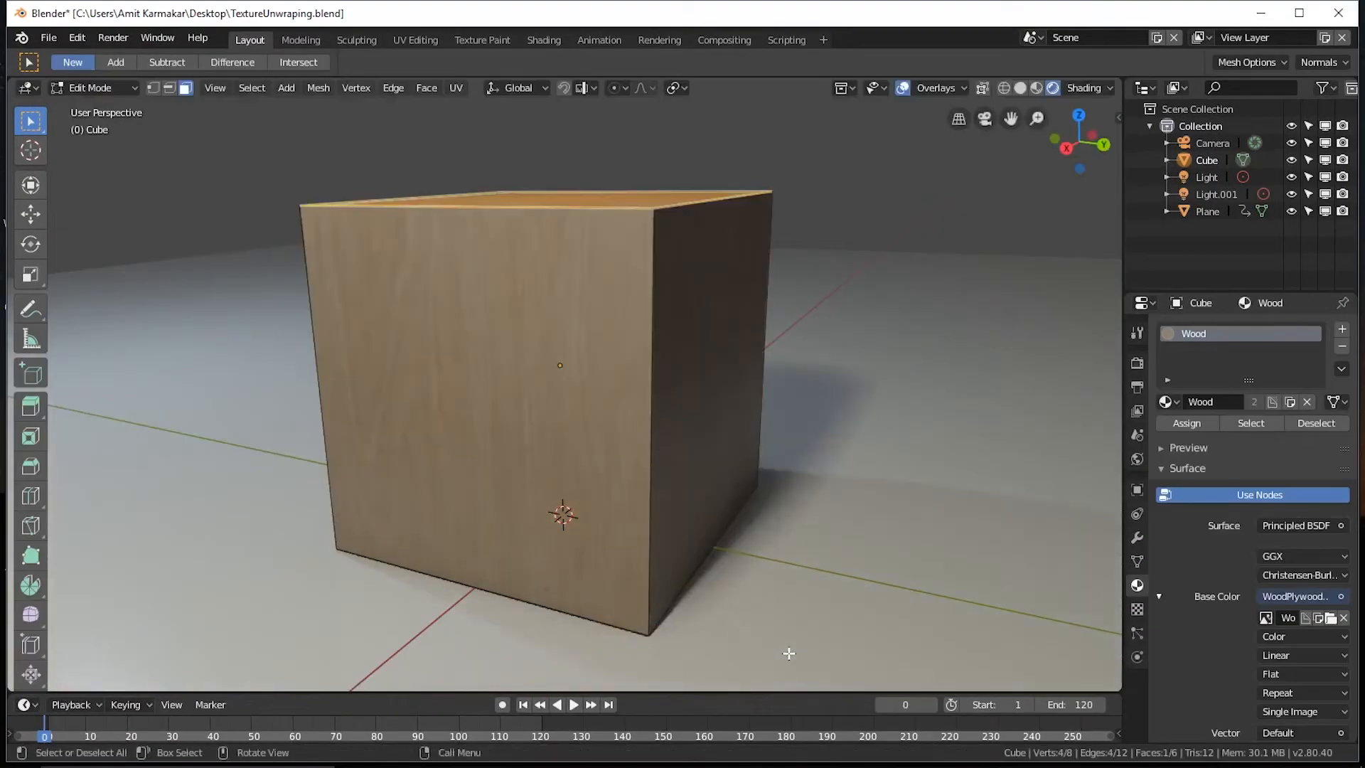
In TextureUnwraping.blend, return the wood cube to Object Mode, flatten it along global Z to about 0.07 scale and inspect the slab's texture.
key("Tab")
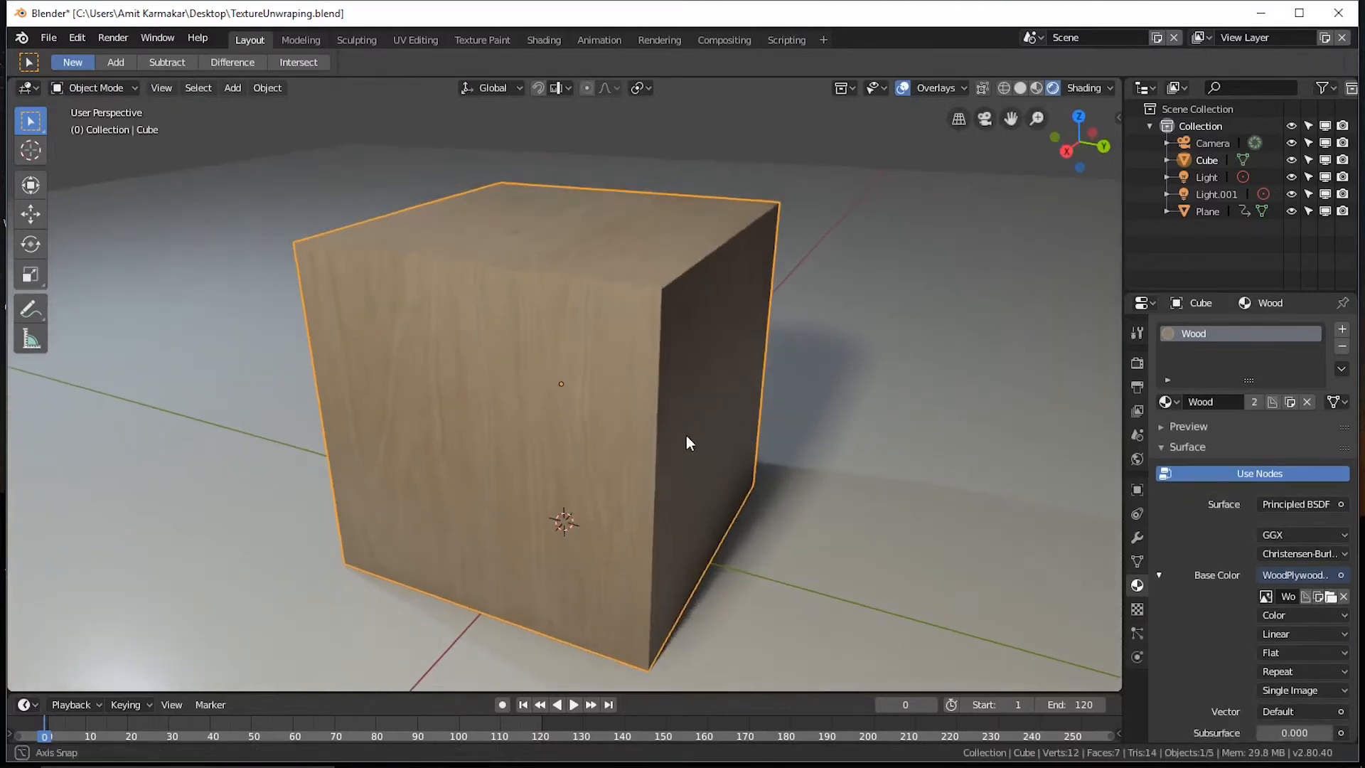
key("s")
key("z")
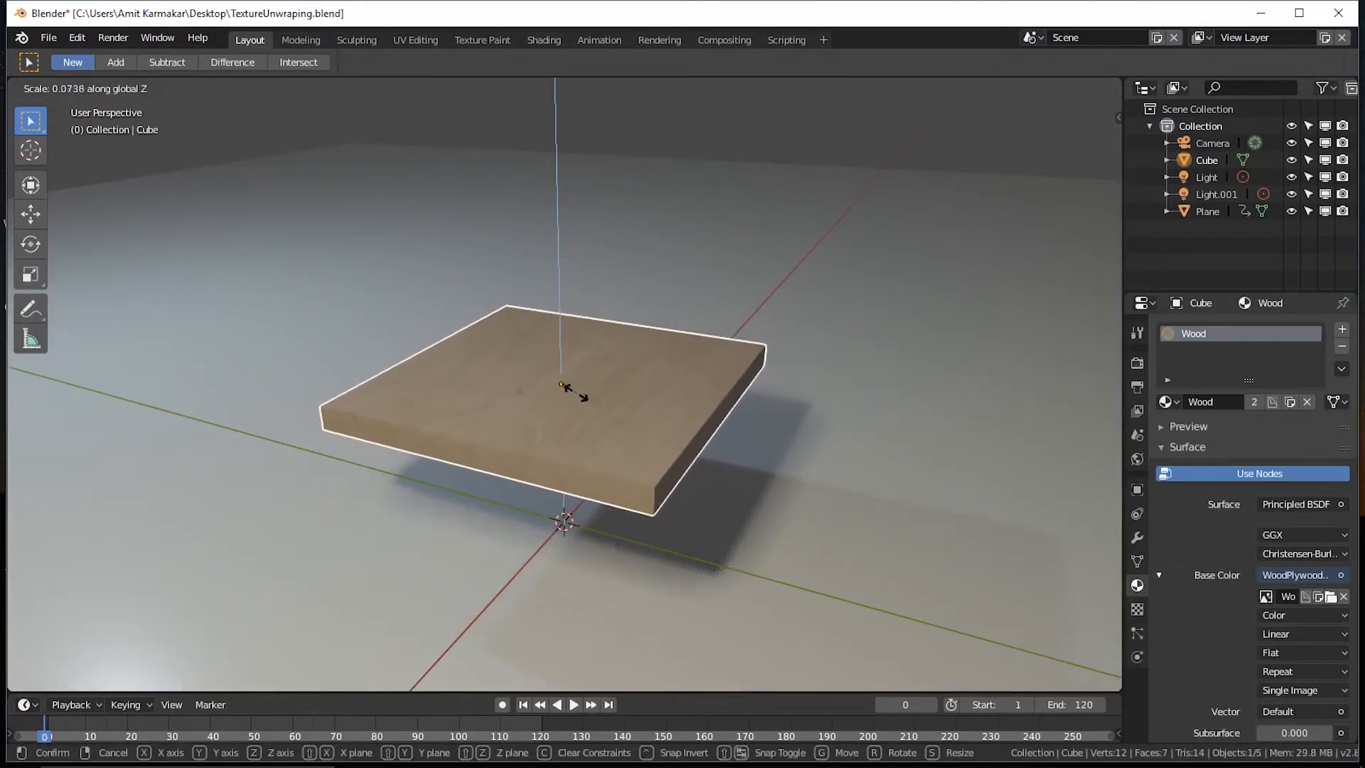
left_click(574, 395)
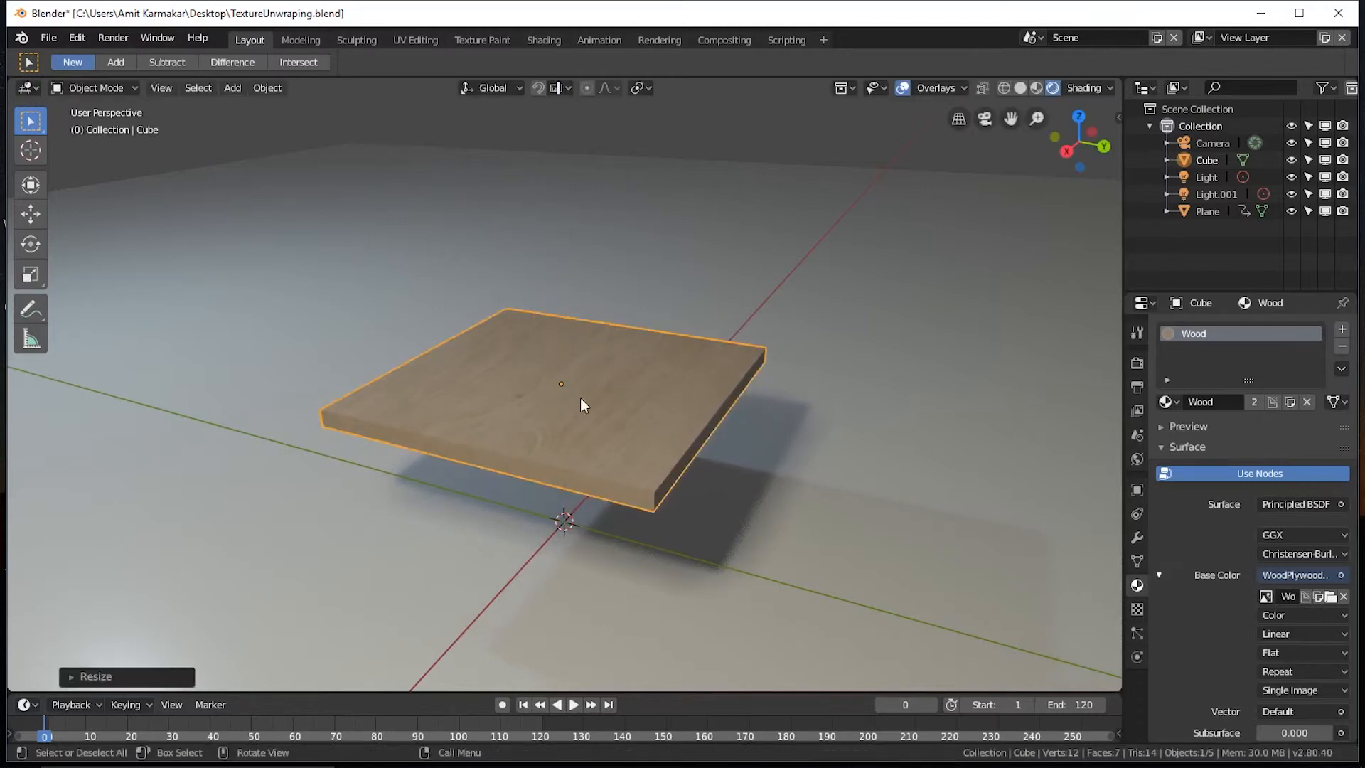
scroll(627, 411, "up", 5)
mouse_move(642, 405)
middle_mouse_down()
mouse_move(554, 403)
mouse_move(639, 386)
middle_mouse_up()
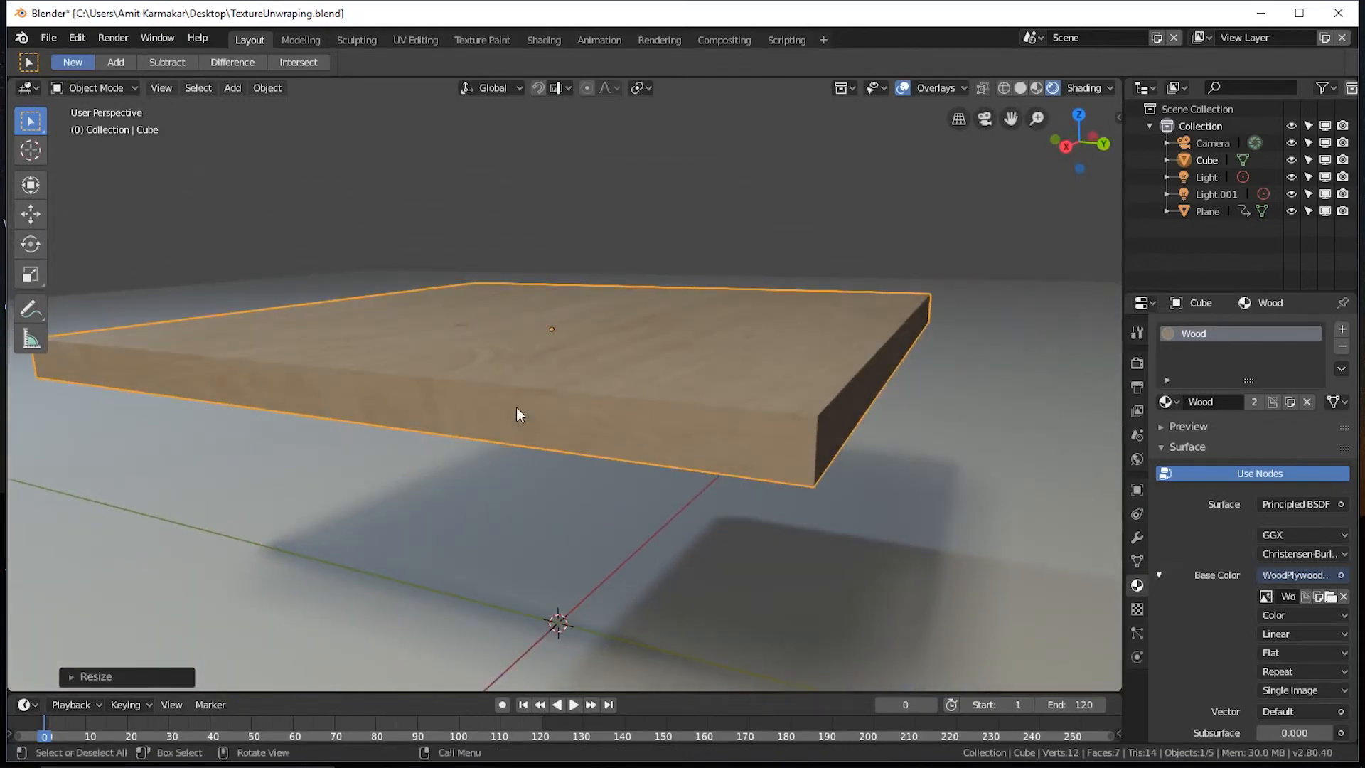
middle_click_drag(554, 428, 544, 459)
scroll(535, 428, "down", 4)
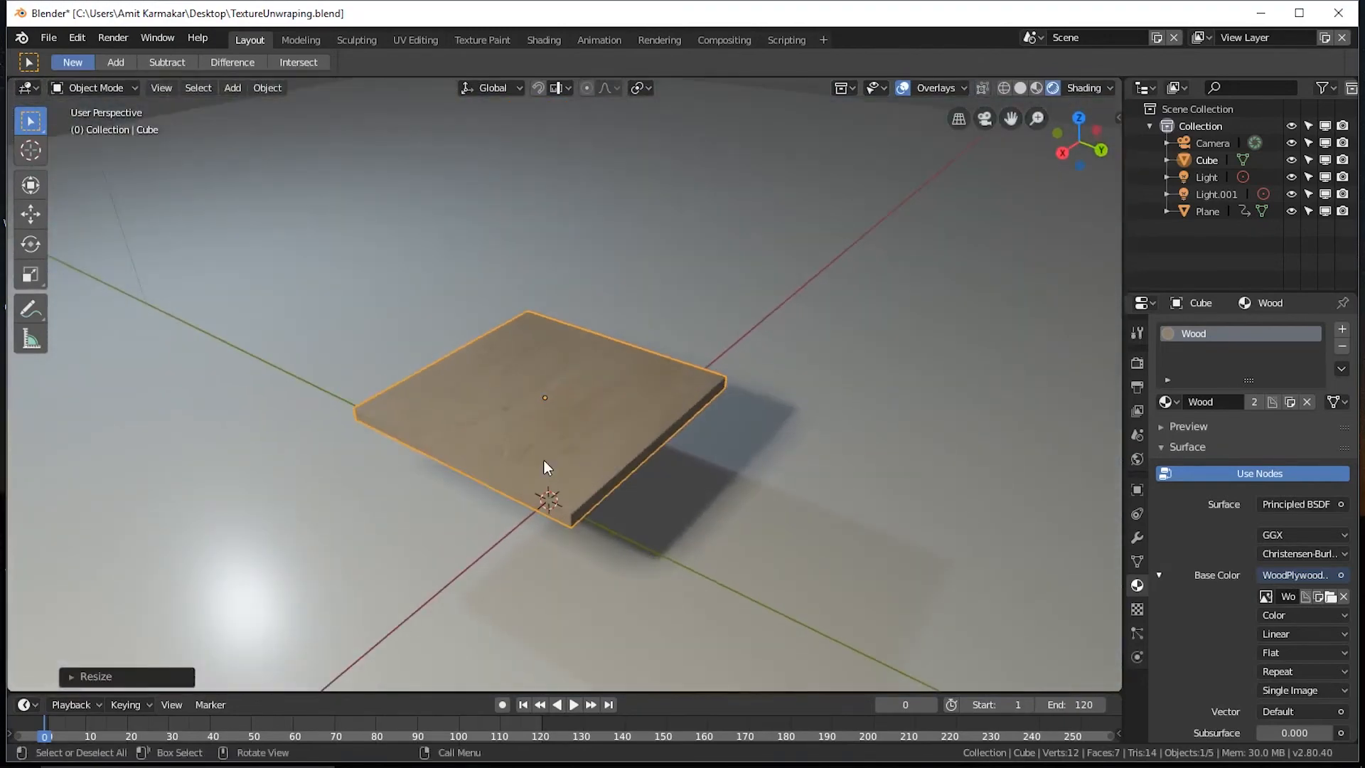